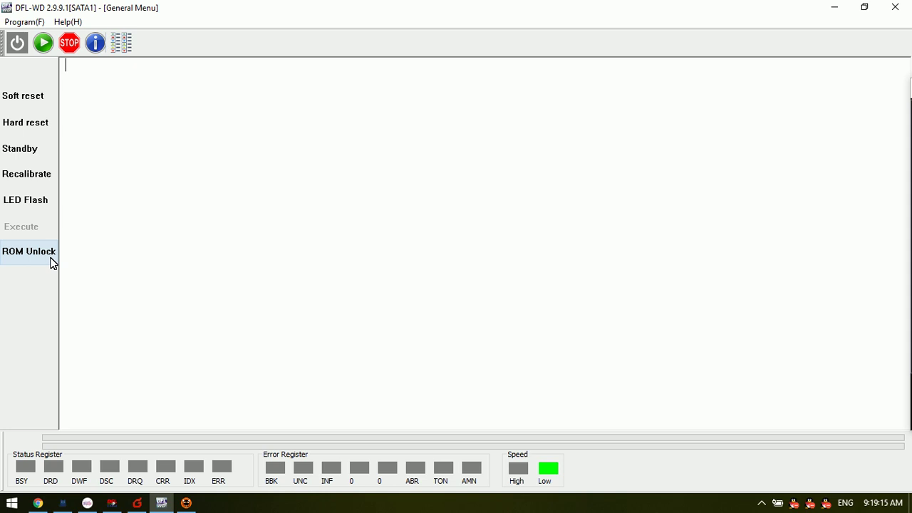
# Step: Examine the Source ROM and Target ROM fields of the ROM Unlock dialog, and close it without loading any file
pyautogui.click(51, 262)
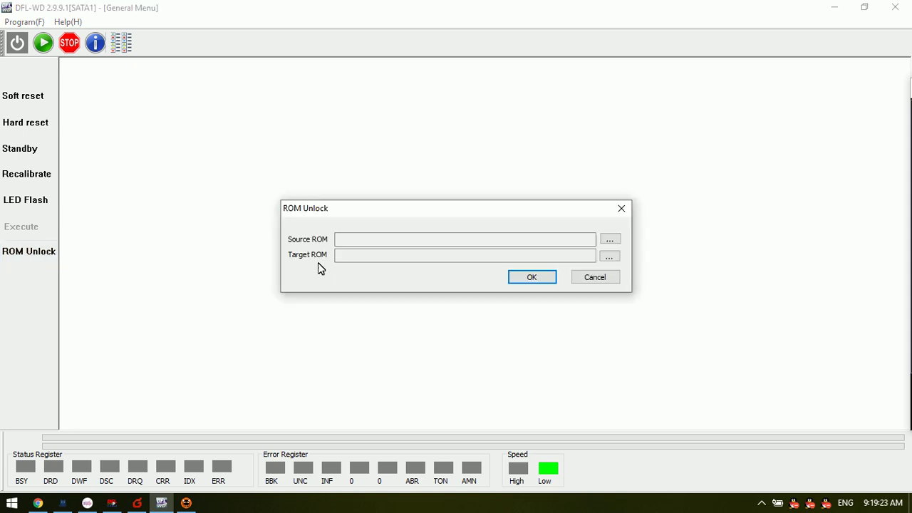
pyautogui.moveTo(354, 208); pyautogui.dragTo(308, 215)
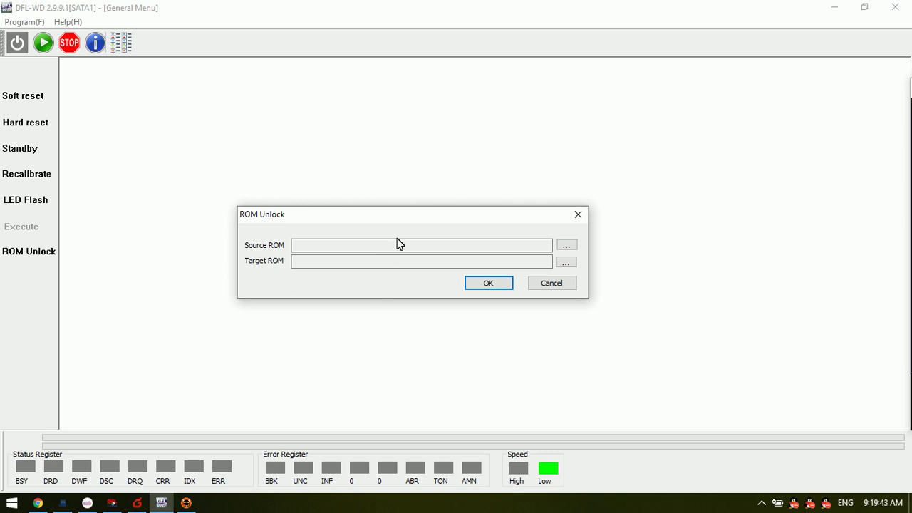
pyautogui.moveTo(419, 214); pyautogui.dragTo(414, 192)
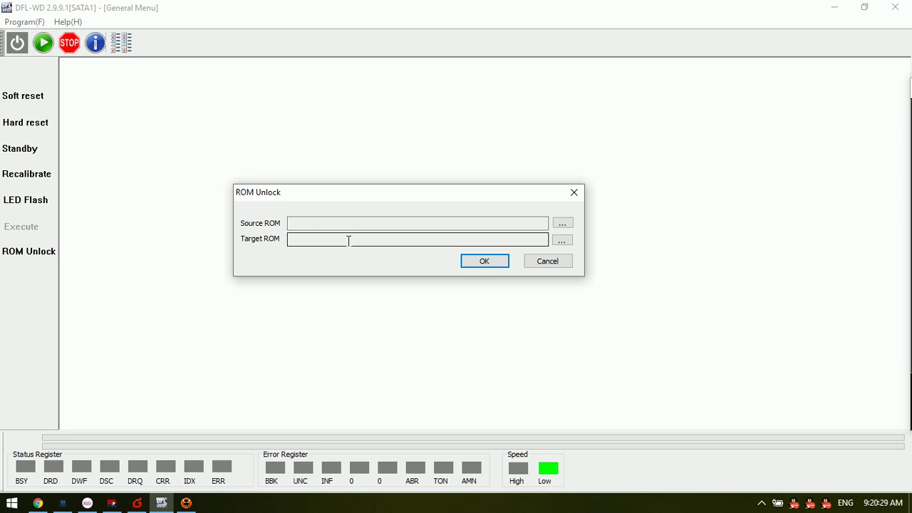
pyautogui.click(555, 260)
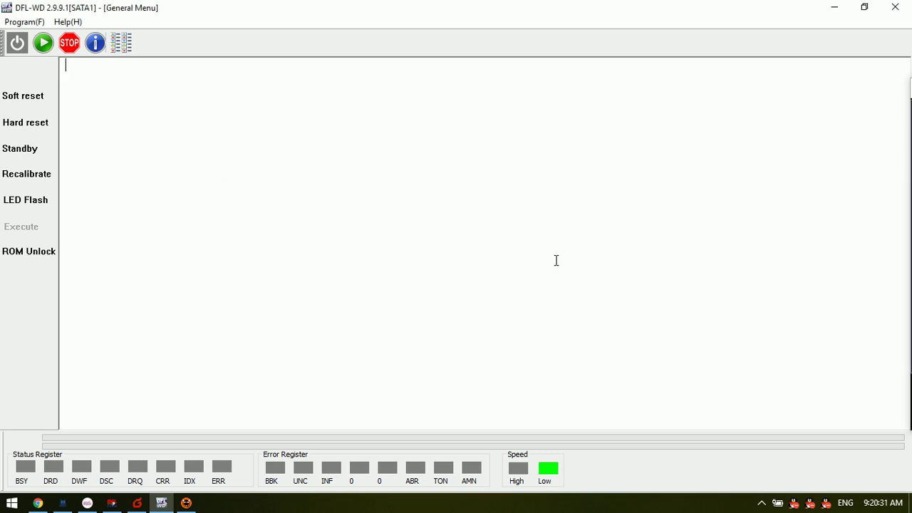
# Step: Power on the connected drive and enter the WDC Marvell SATA family in Normal mode
pyautogui.click(17, 43)
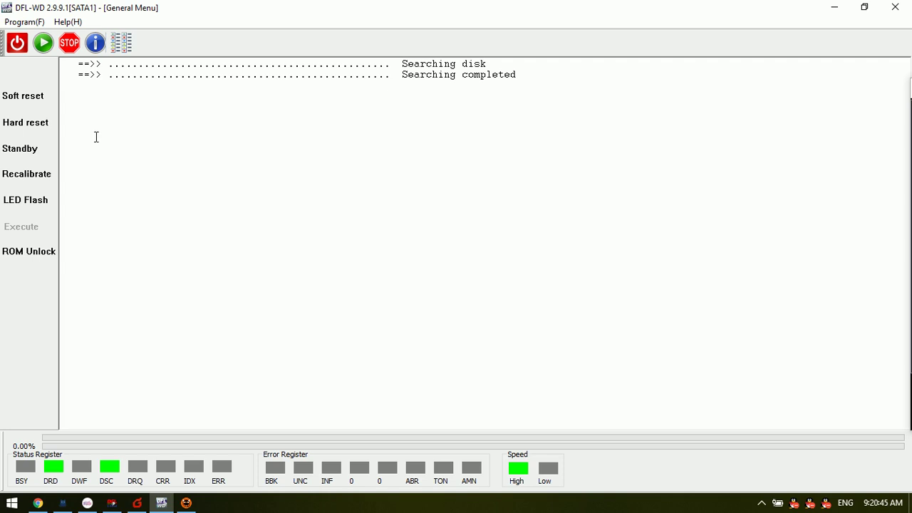
pyautogui.click(44, 44)
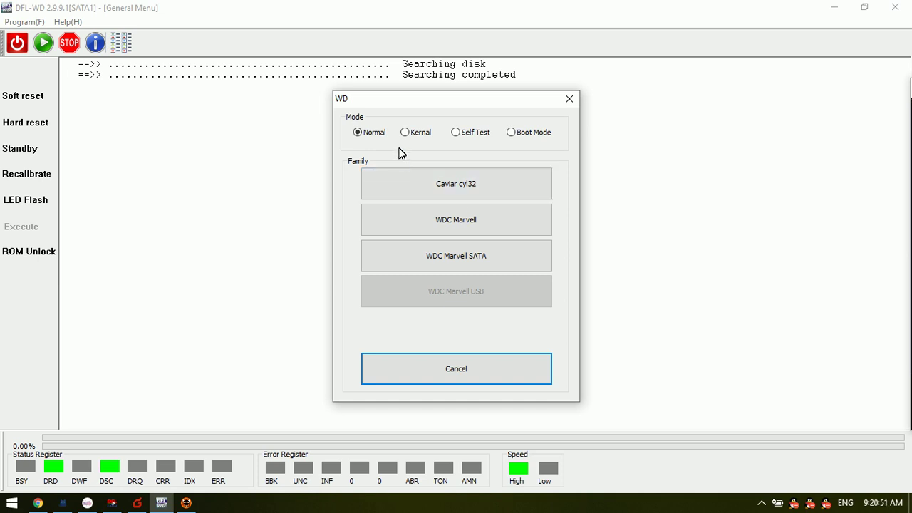
pyautogui.click(467, 257)
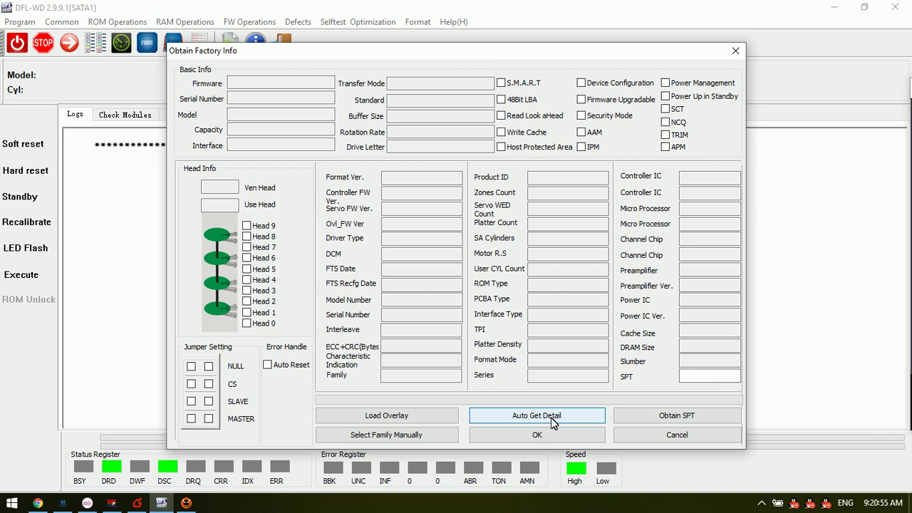
# Step: Auto-detect the drive's factory details and accept them together with the default firmware folder under D:\AVAL
pyautogui.click(551, 418)
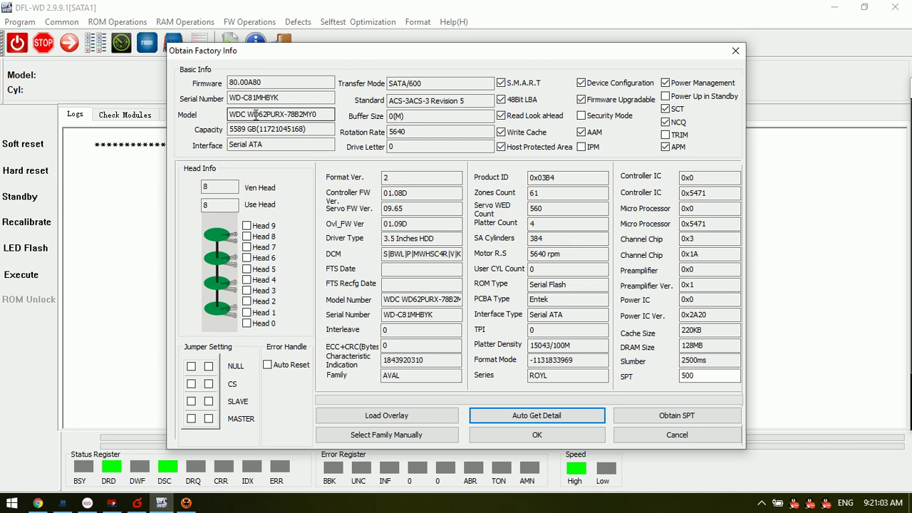
pyautogui.click(278, 116)
pyautogui.click(265, 99)
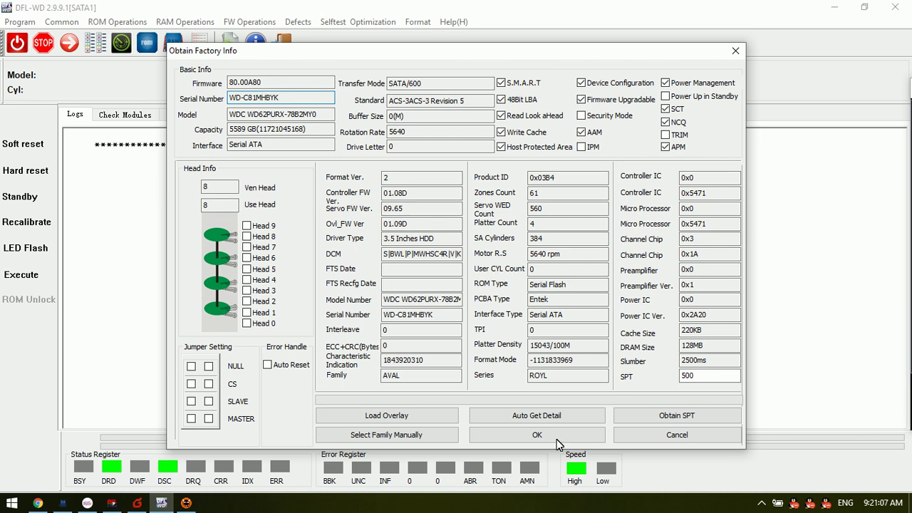
pyautogui.click(555, 437)
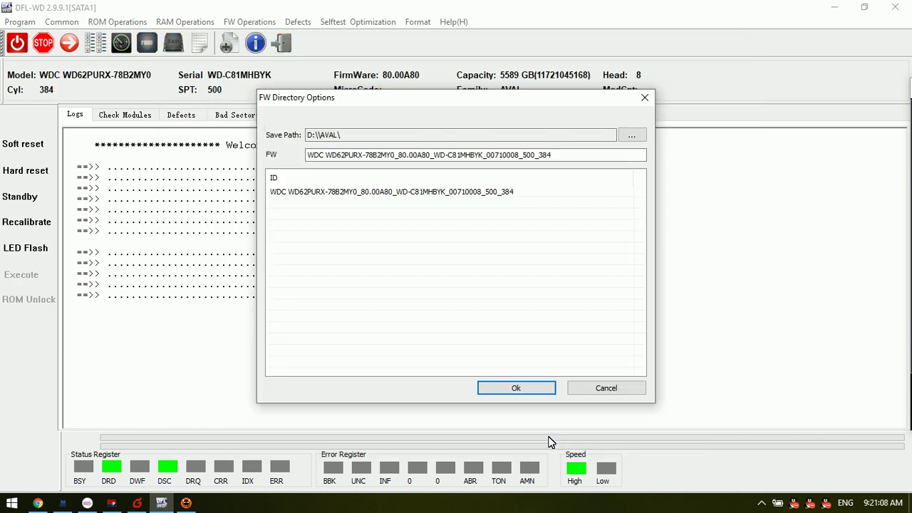
pyautogui.click(520, 391)
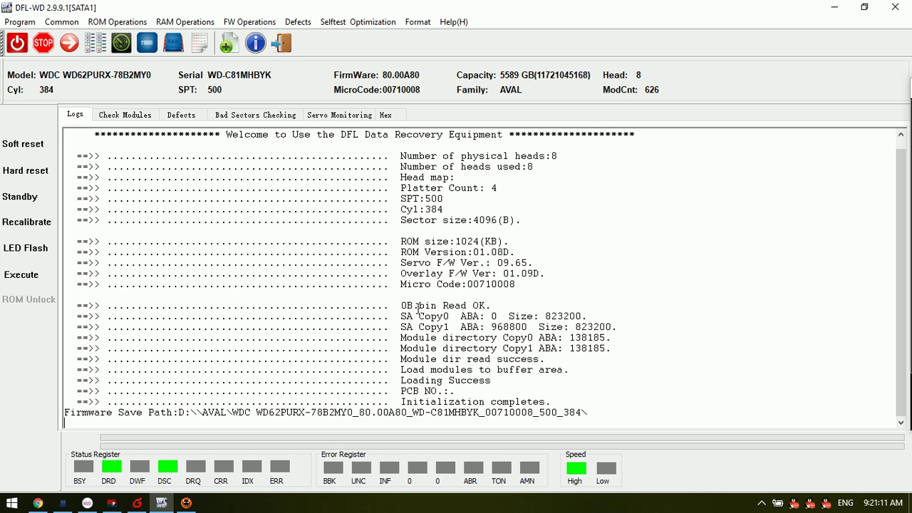
# Step: Show the list of firmware modules to be checked and sort it in ascending order by Module ID
pyautogui.click(133, 118)
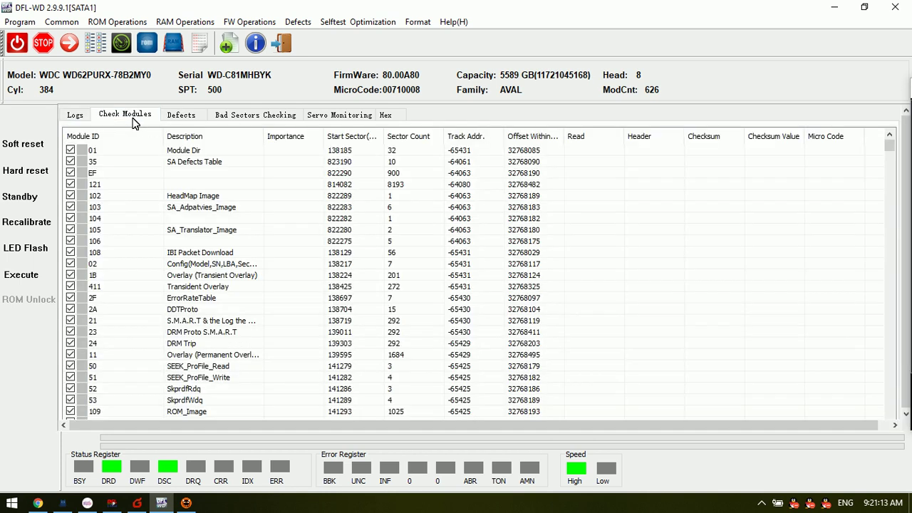
pyautogui.click(96, 139)
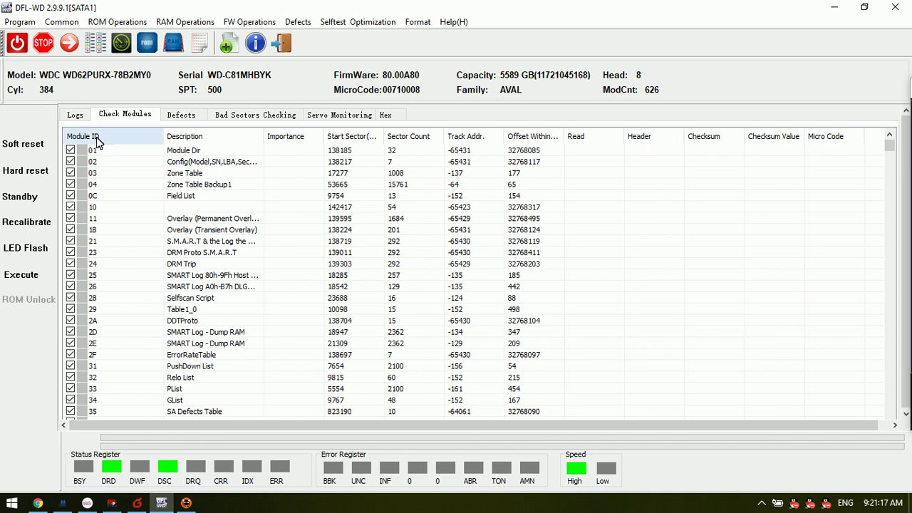
pyautogui.click(96, 137)
pyautogui.click(97, 136)
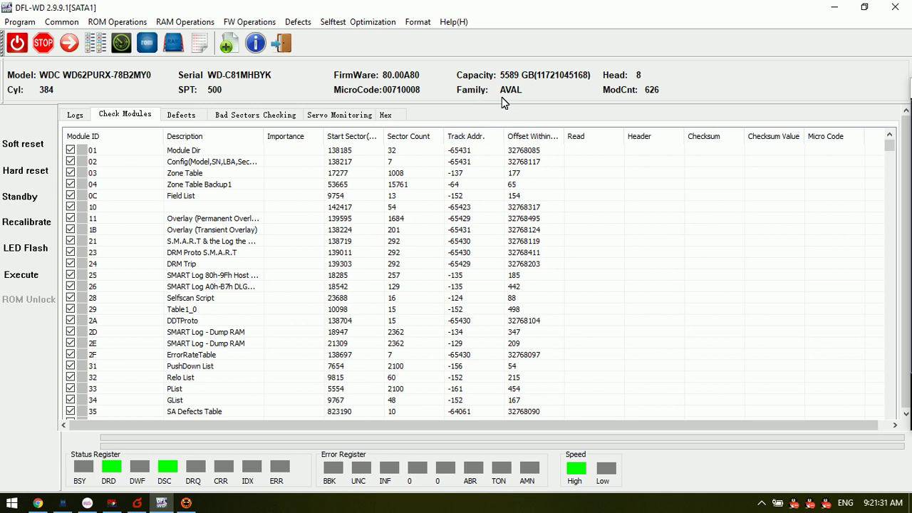
# Step: Find module C5 (DCM Code) in the module list and open it for hex viewing
pyautogui.scroll(-20, 135, 362)
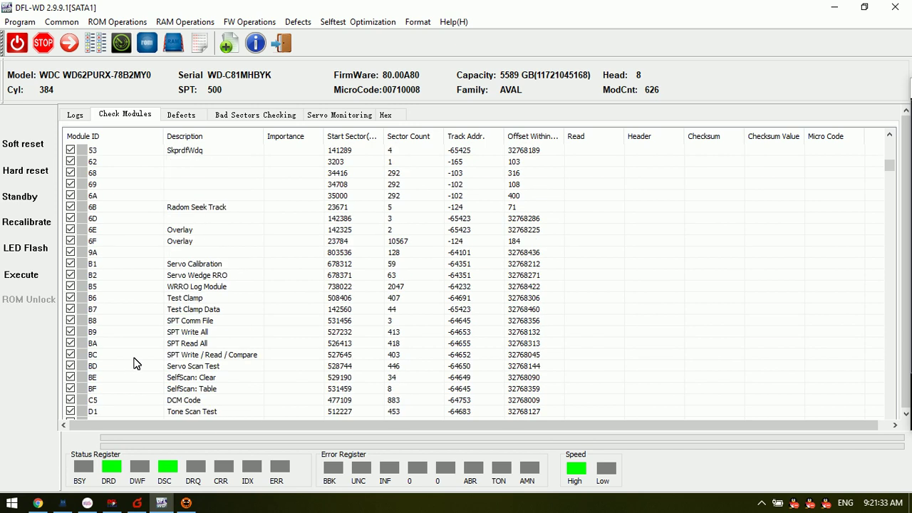
pyautogui.scroll(-9, 118, 365)
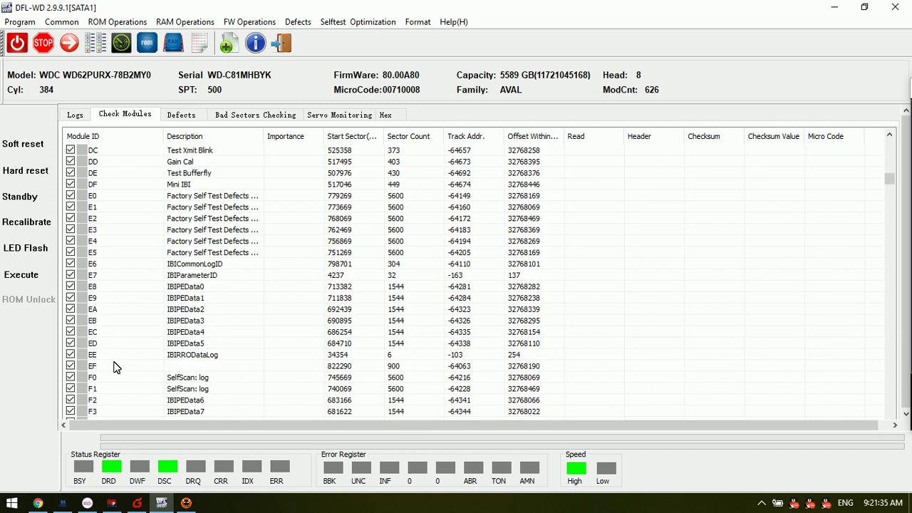
pyautogui.scroll(-4, 118, 365)
pyautogui.scroll(5, 119, 353)
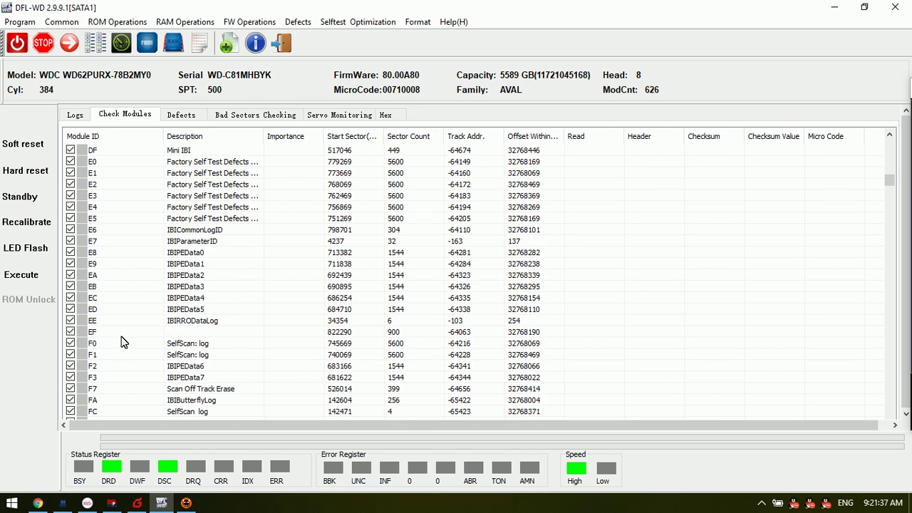
pyautogui.scroll(4, 121, 342)
pyautogui.doubleClick(135, 160)
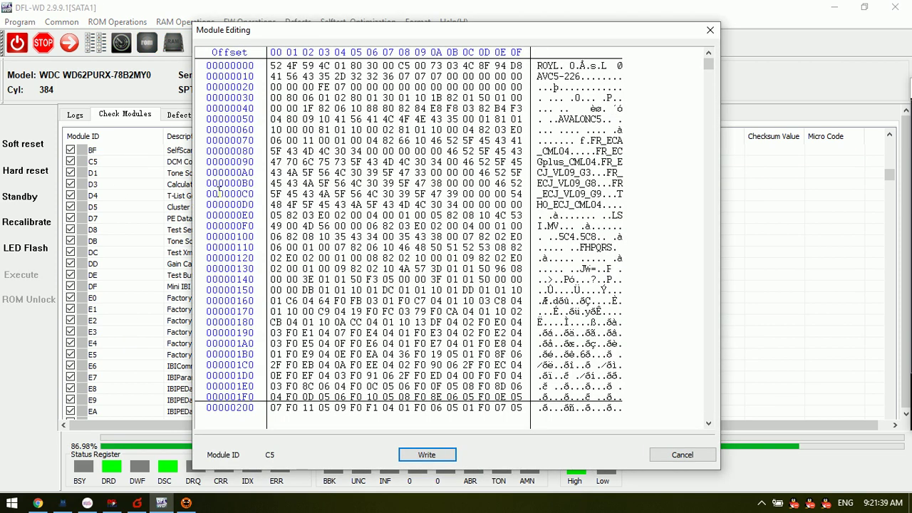
# Step: Highlight the family name AVALONC5 in the text of module C5, and close the module without writing it
pyautogui.moveTo(558, 119); pyautogui.dragTo(598, 119)
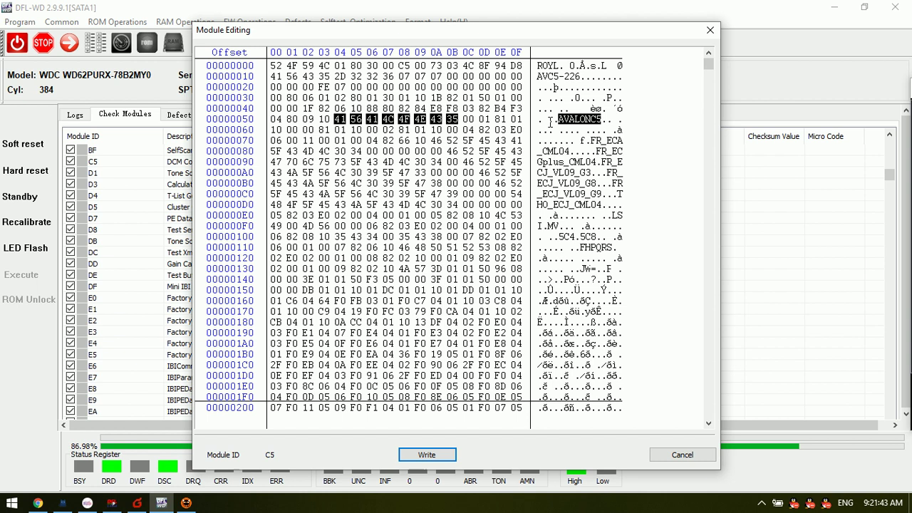
pyautogui.click(597, 119)
pyautogui.moveTo(604, 119); pyautogui.dragTo(553, 120)
pyautogui.click(588, 129)
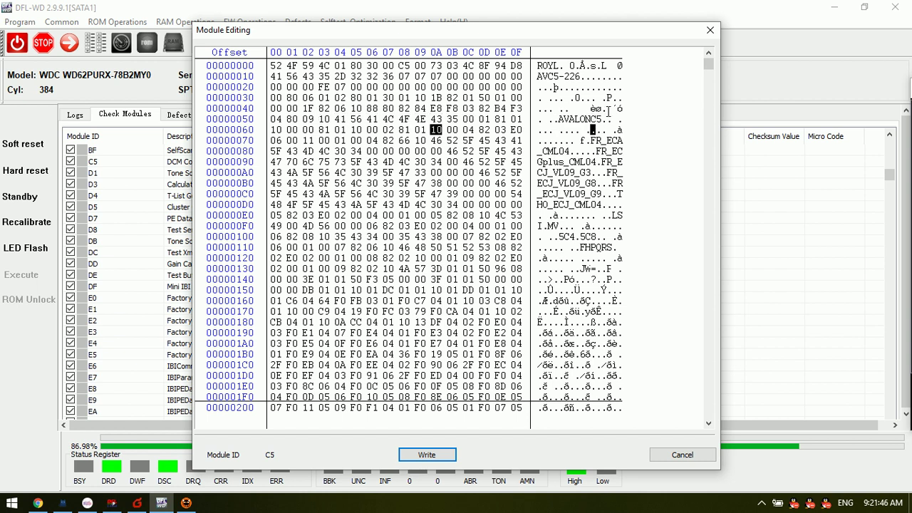
pyautogui.click(709, 31)
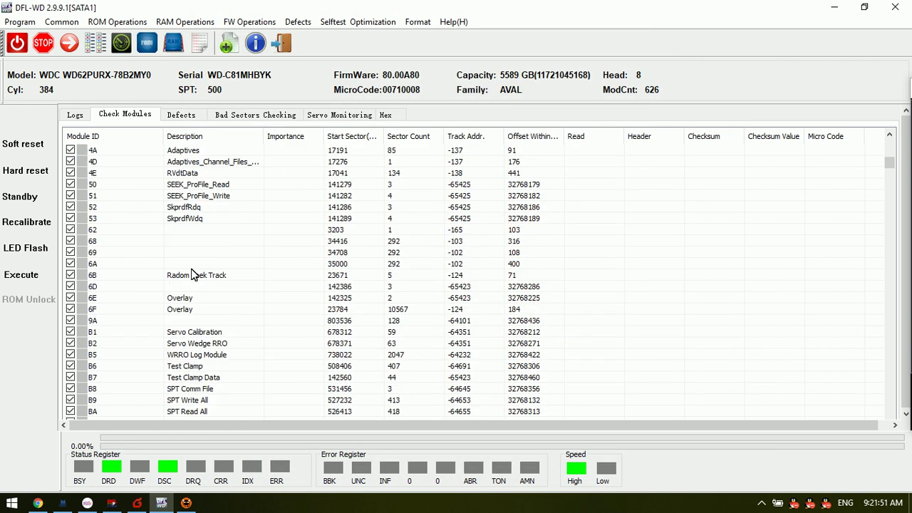
# Step: Read the ROM over ATA, save it as ROM_WDC WD62PURX-78B2MY0.bin in the drive profile's ROM folder under D:\AVAL, and check the log
pyautogui.scroll(15, 193, 275)
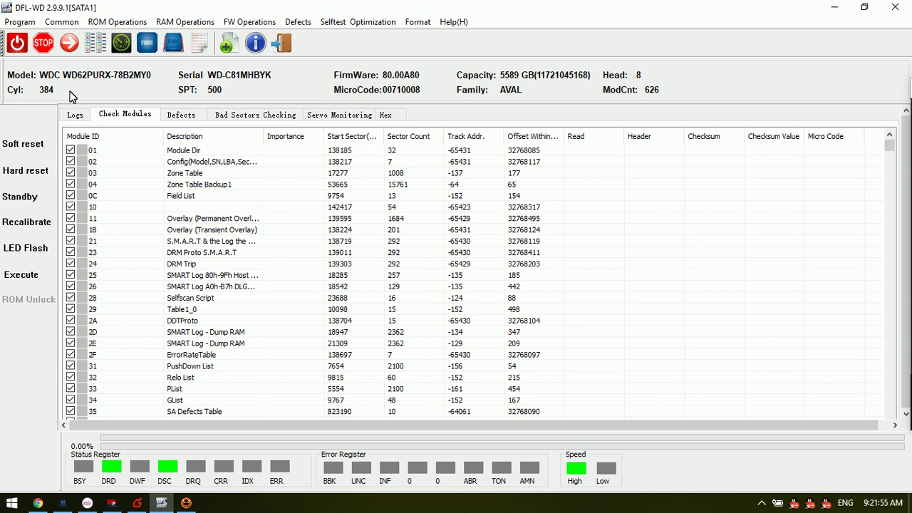
pyautogui.click(117, 22)
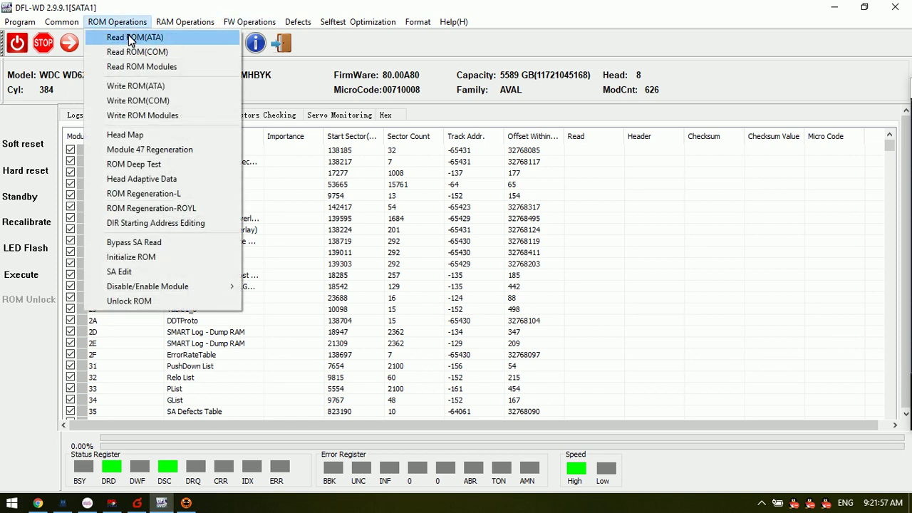
pyautogui.click(130, 40)
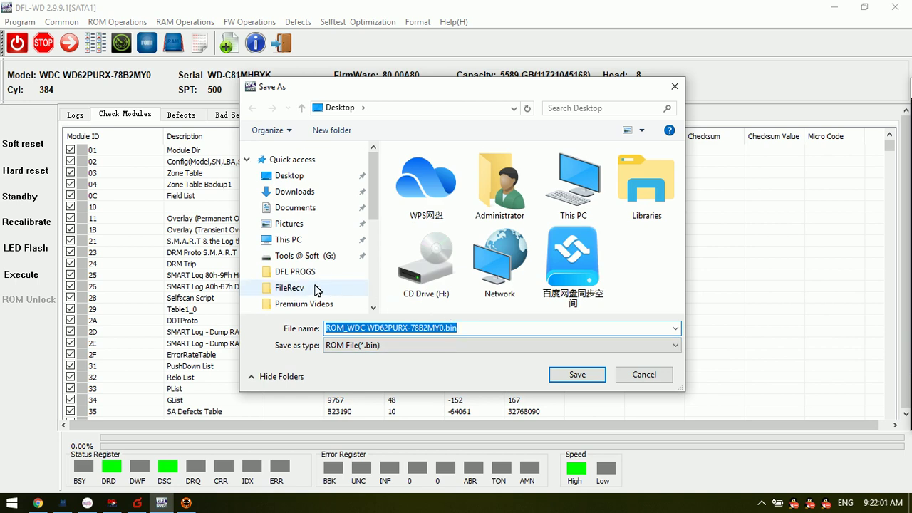
pyautogui.click(289, 239)
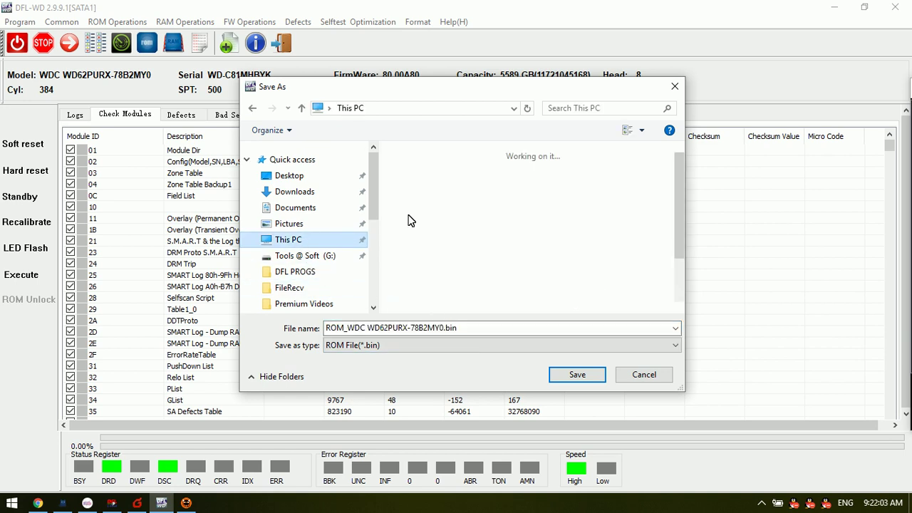
pyautogui.doubleClick(499, 258)
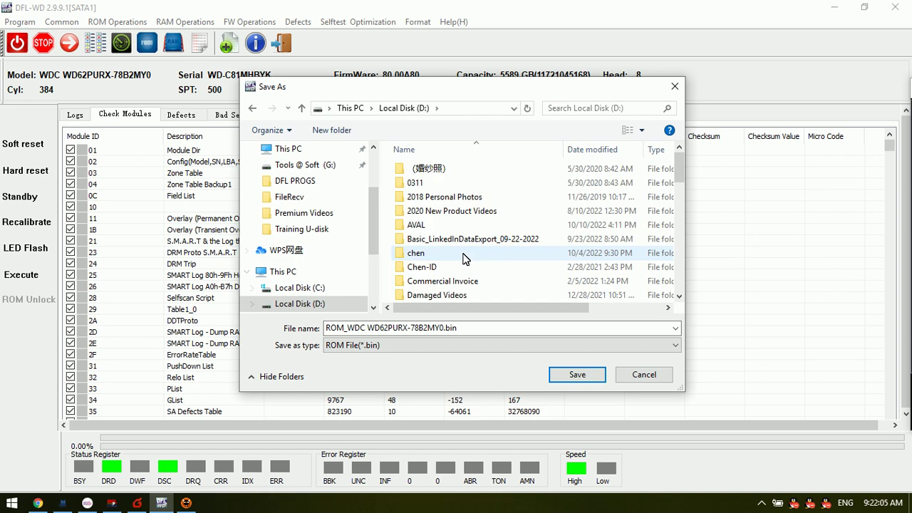
pyautogui.scroll(-3, 442, 275)
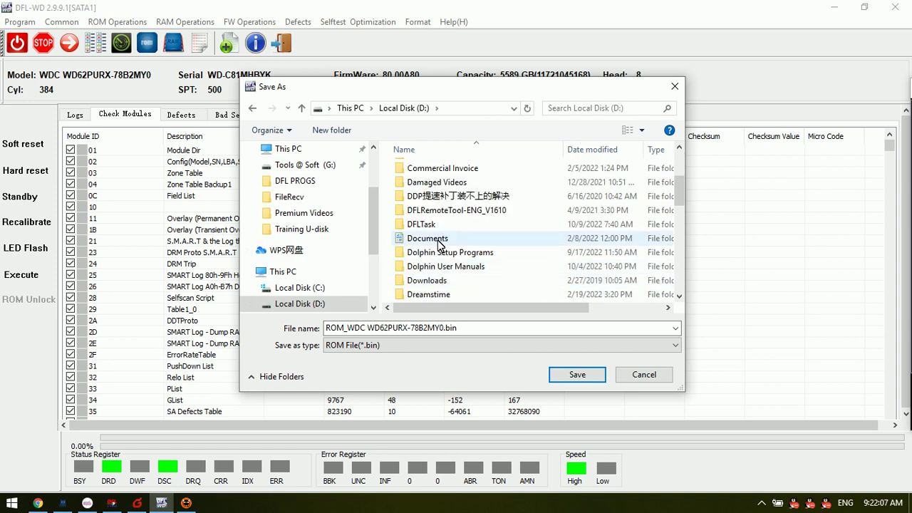
pyautogui.scroll(2, 428, 238)
pyautogui.doubleClick(416, 192)
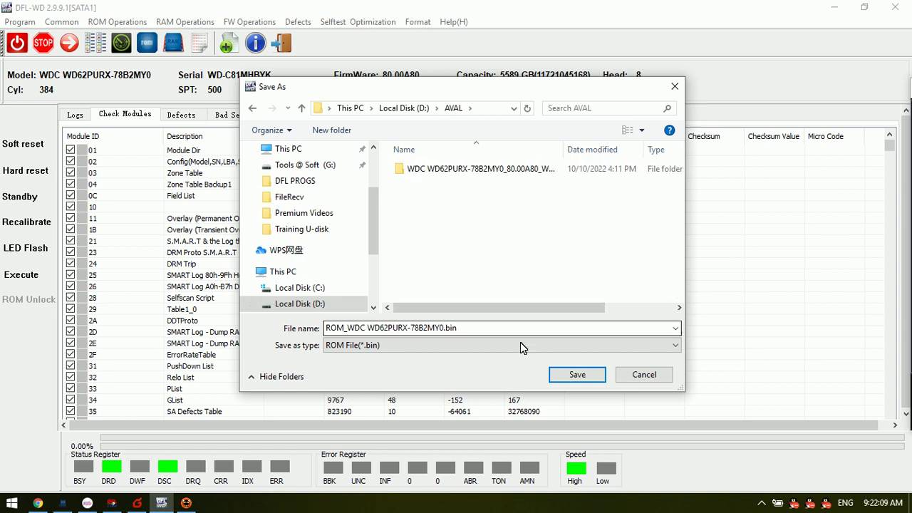
pyautogui.doubleClick(489, 181)
pyautogui.doubleClick(431, 183)
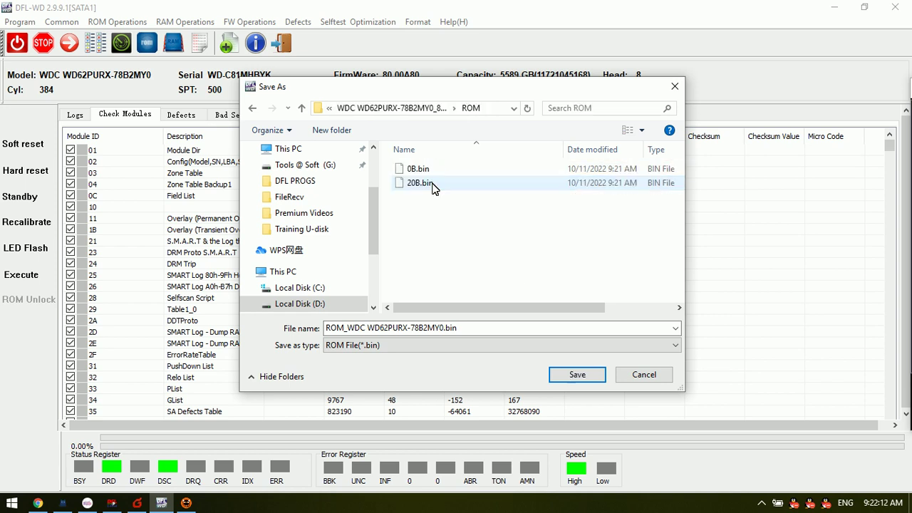
pyautogui.click(573, 374)
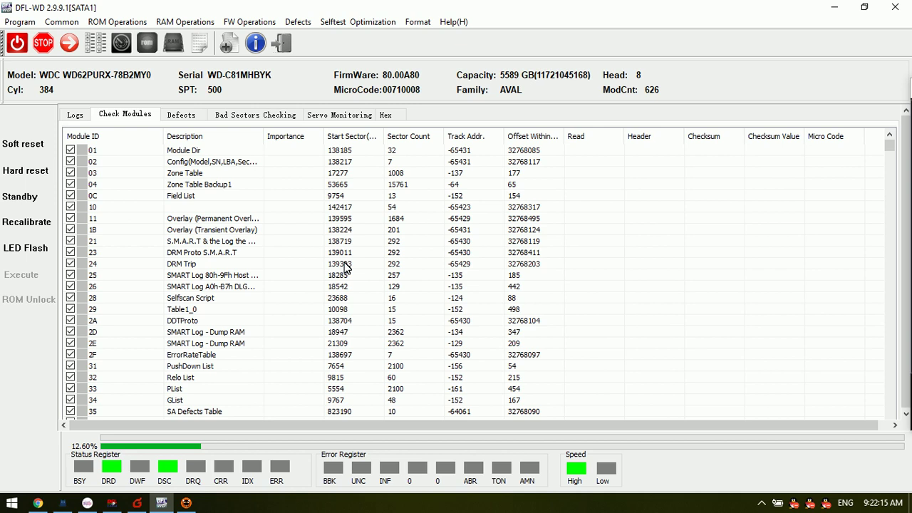
pyautogui.click(79, 115)
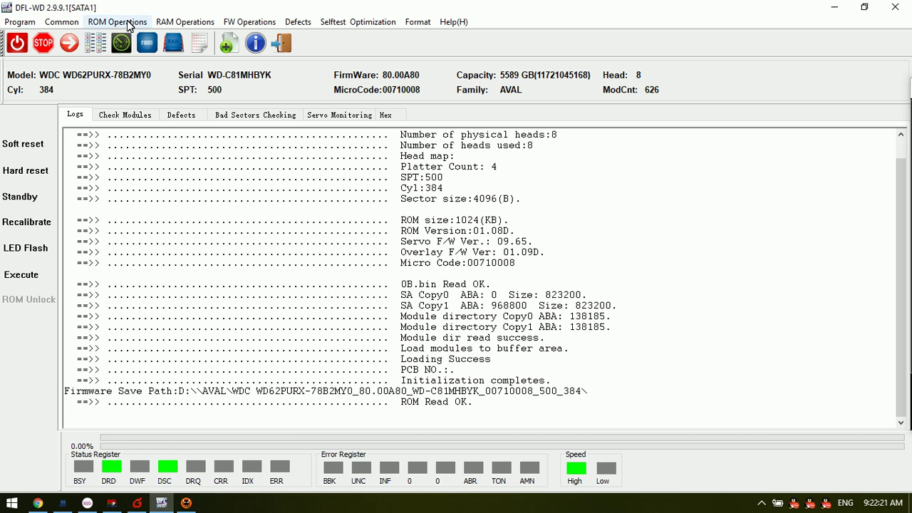
# Step: Read all firmware modules from Copy 0 according to ABA into the default Modules folder, with the list sorted by Module ID
pyautogui.click(249, 21)
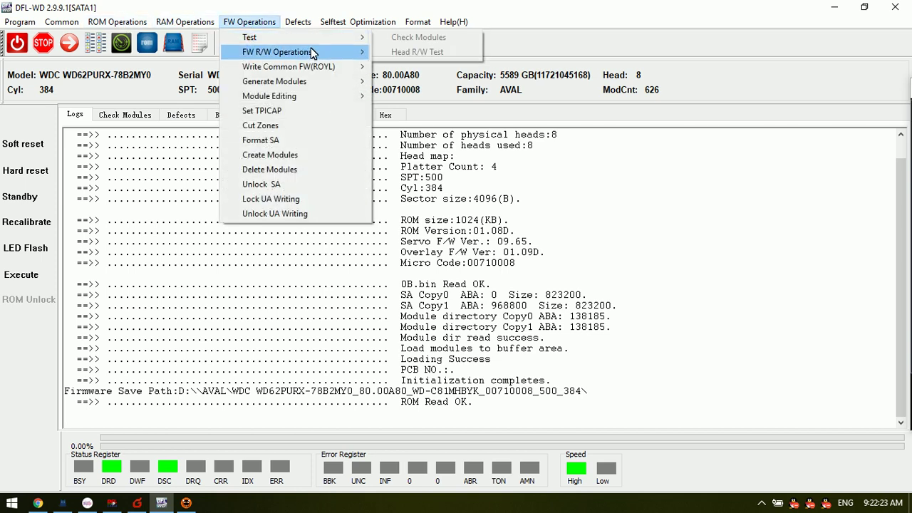
pyautogui.moveTo(316, 54)
pyautogui.click(427, 51)
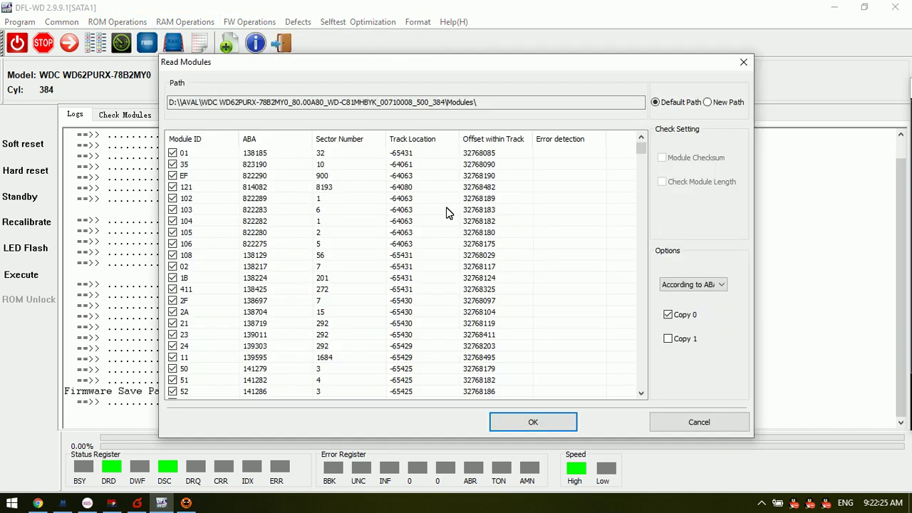
pyautogui.click(200, 138)
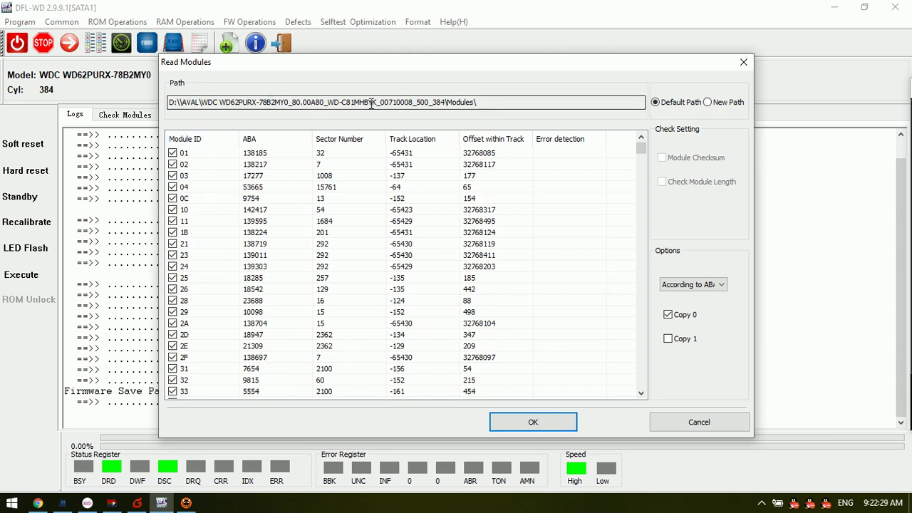
pyautogui.click(533, 422)
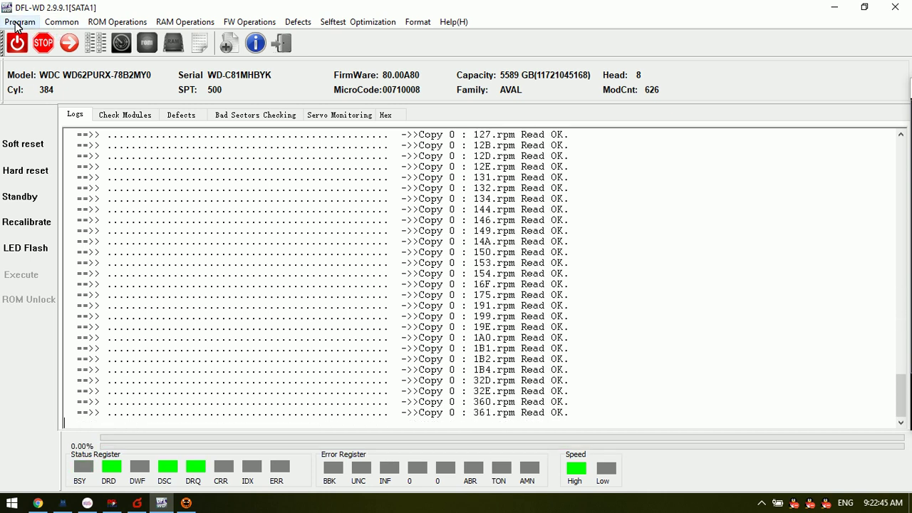
# Step: Examine the common, ROM, RAM and firmware operations available for the drive, including password security, ATA overlay loading and module editing
pyautogui.click(61, 22)
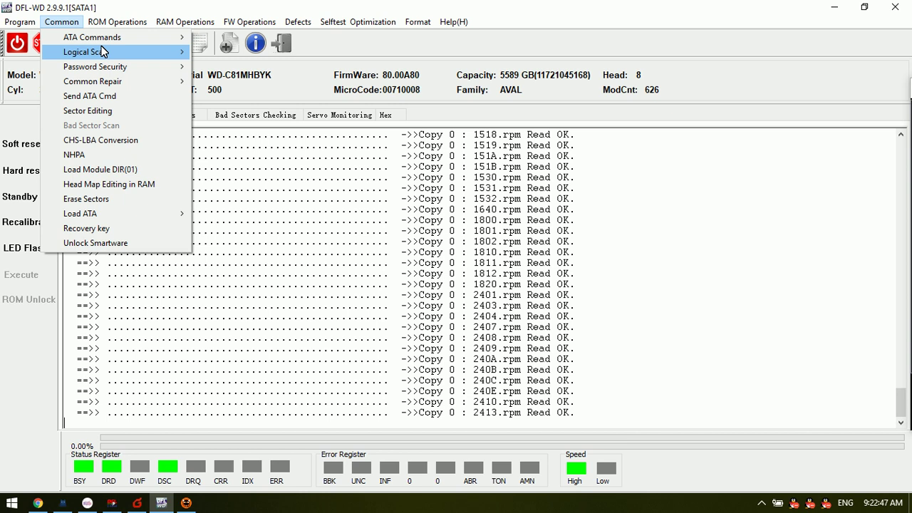
pyautogui.moveTo(111, 61)
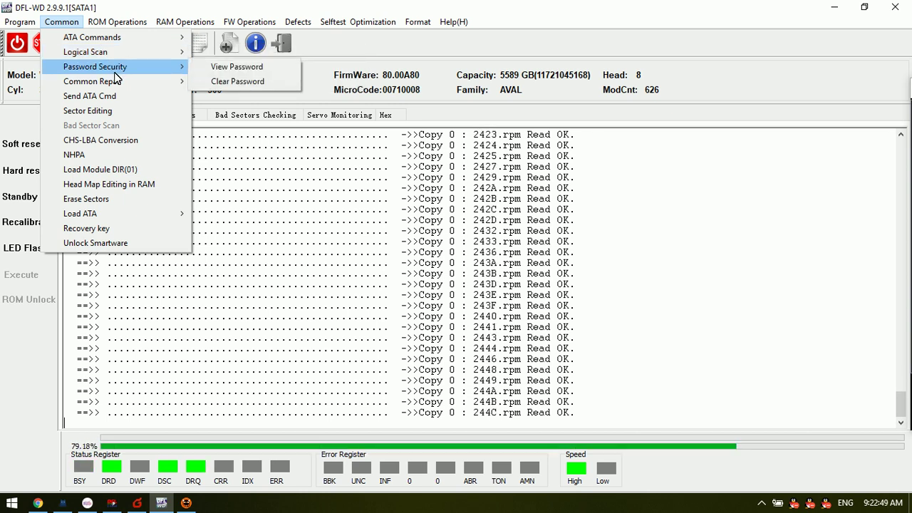
pyautogui.moveTo(116, 85)
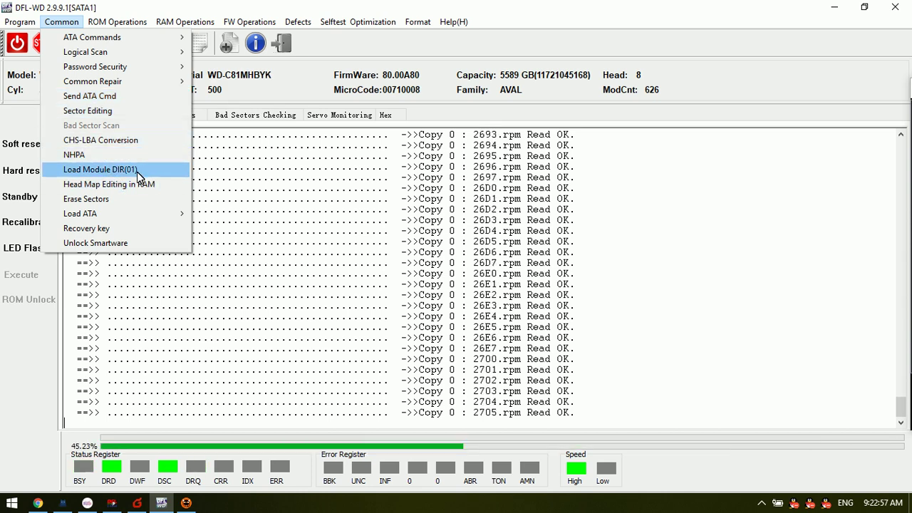
pyautogui.moveTo(127, 216)
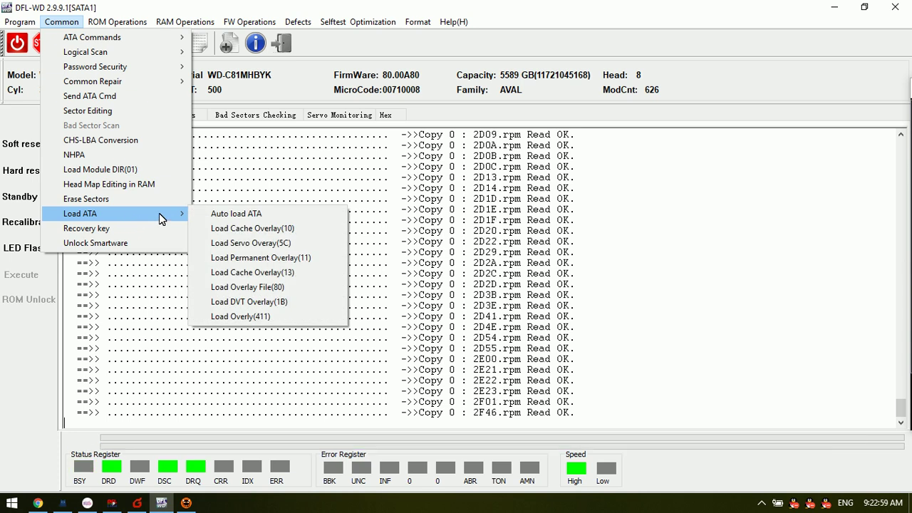
pyautogui.click(160, 213)
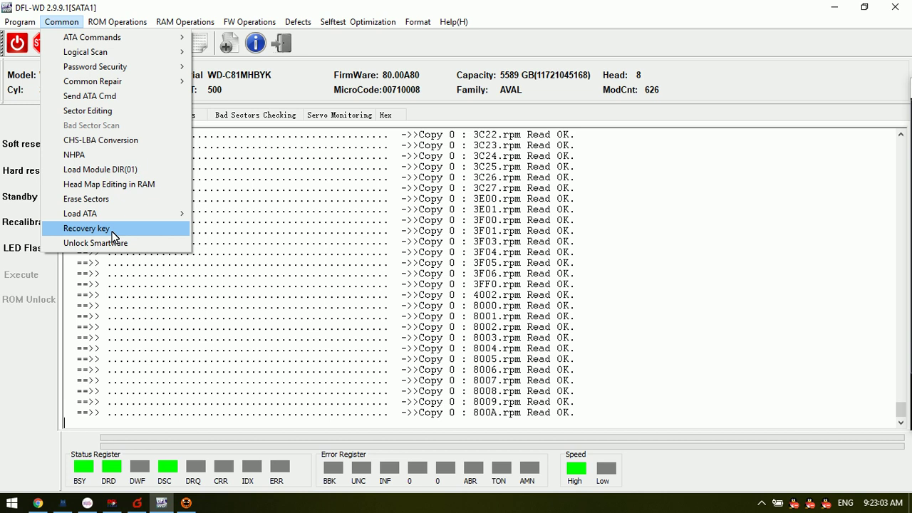
pyautogui.moveTo(135, 25)
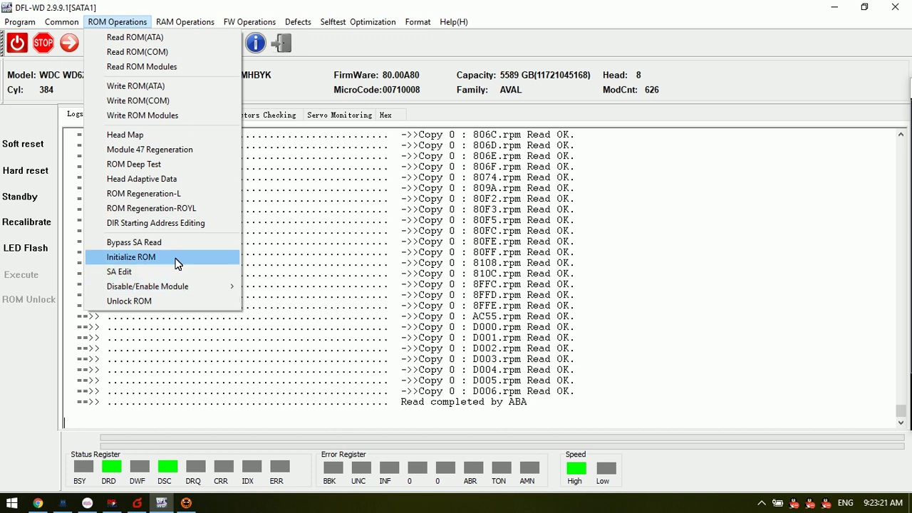
pyautogui.moveTo(192, 28)
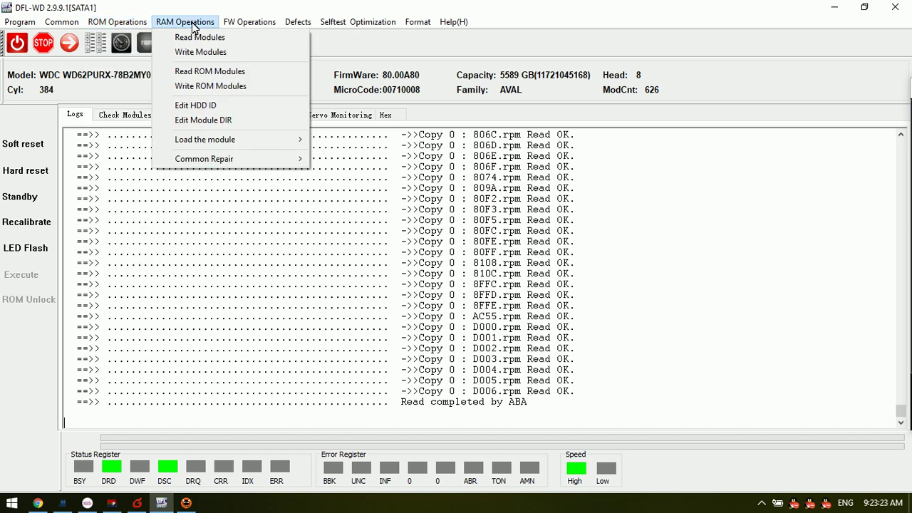
pyautogui.moveTo(219, 146)
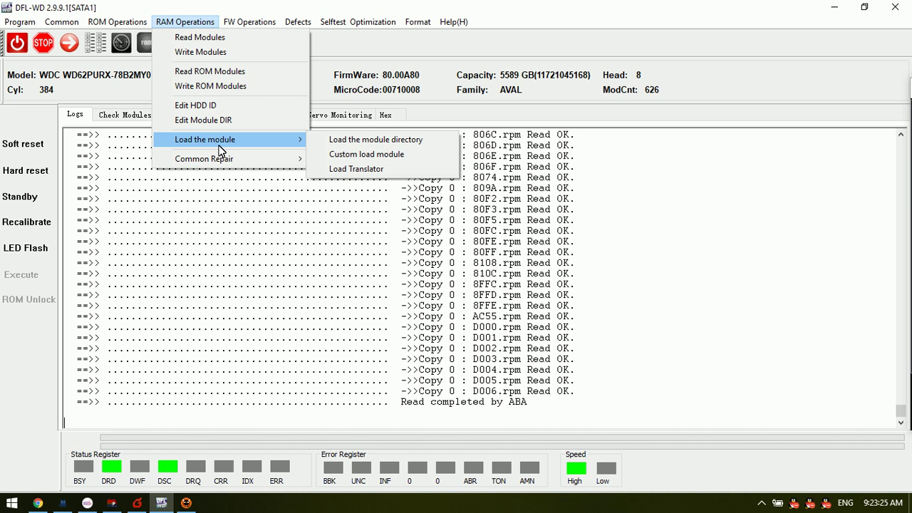
pyautogui.moveTo(249, 26)
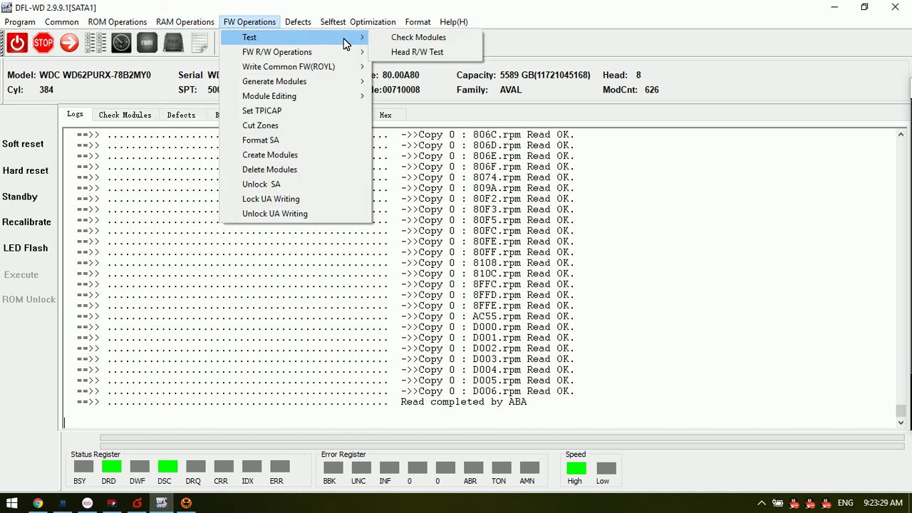
pyautogui.moveTo(320, 57)
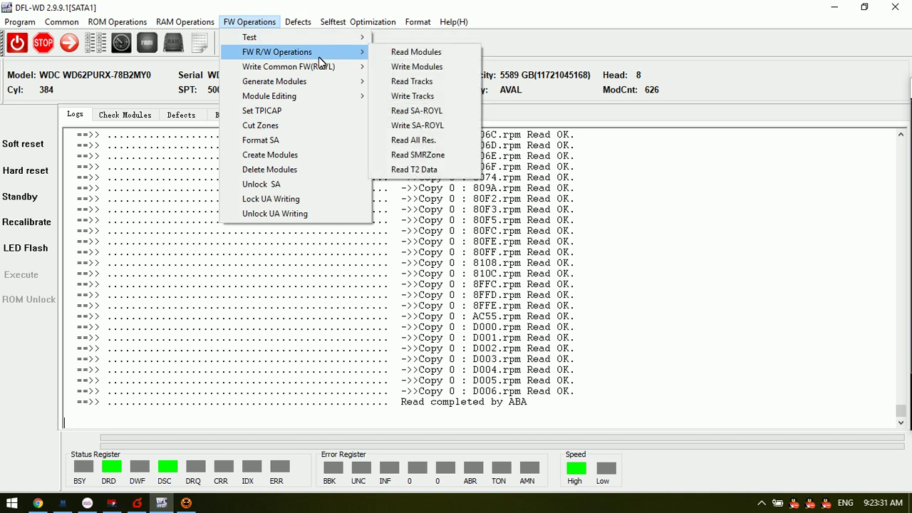
pyautogui.moveTo(315, 87)
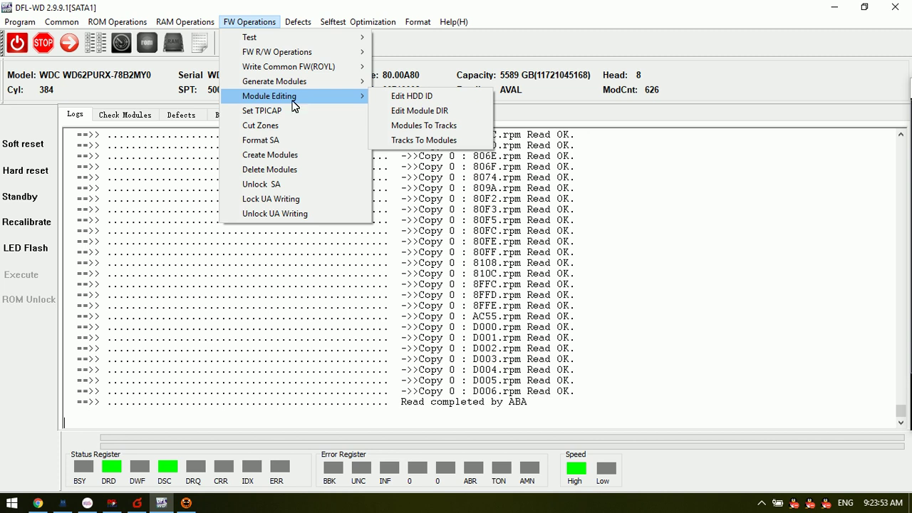
# Step: Select module 36 (Tracks List) in the module list and view the operations offered for it without running any
pyautogui.click(131, 117)
pyautogui.scroll(-6, 126, 154)
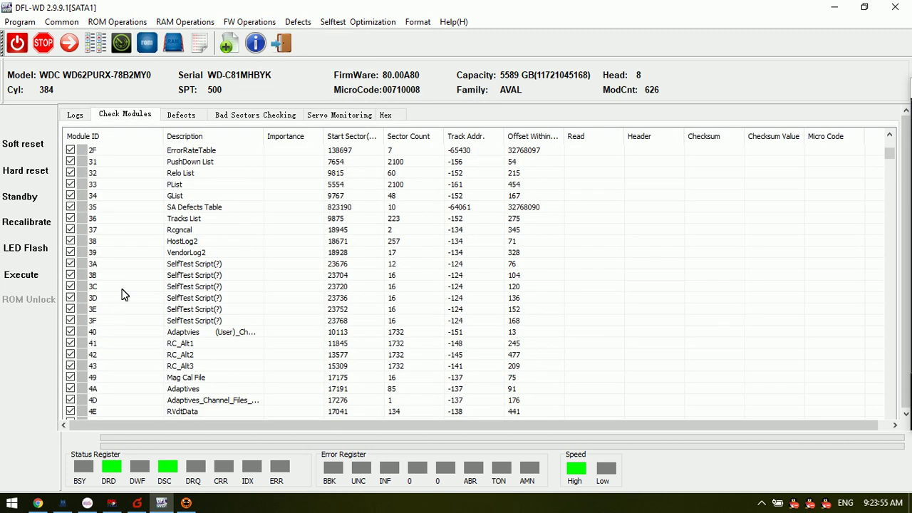
pyautogui.rightClick(129, 251)
pyautogui.click(121, 285)
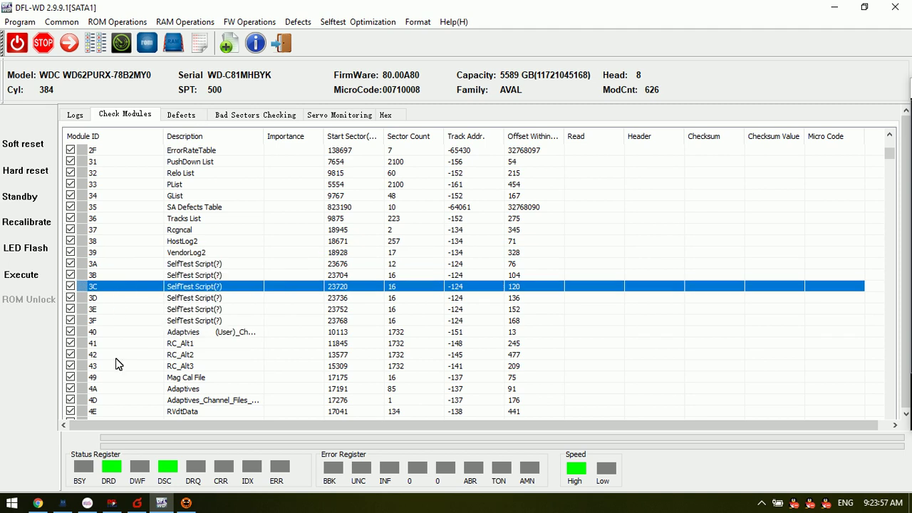
pyautogui.click(125, 222)
pyautogui.rightClick(126, 220)
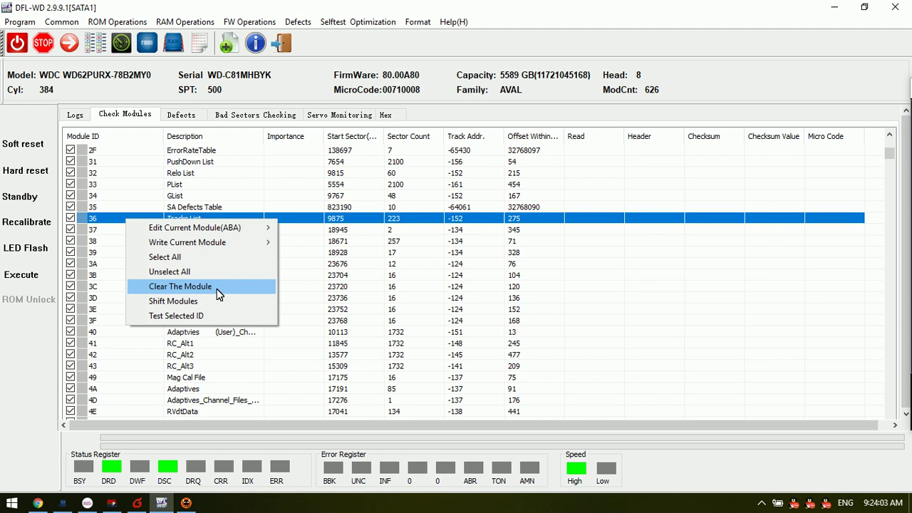
pyautogui.click(417, 93)
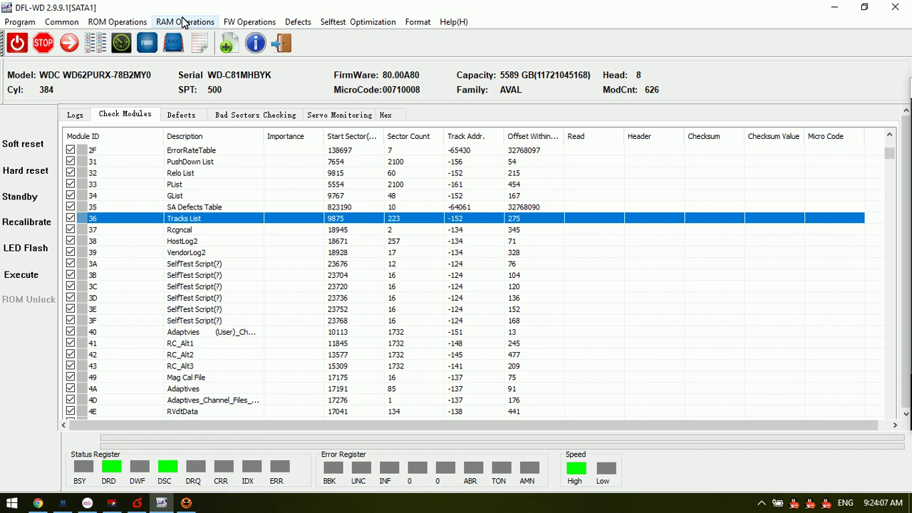
# Step: Examine the available defect list, SMART, translator, self-test and format operations without running any
pyautogui.click(230, 21)
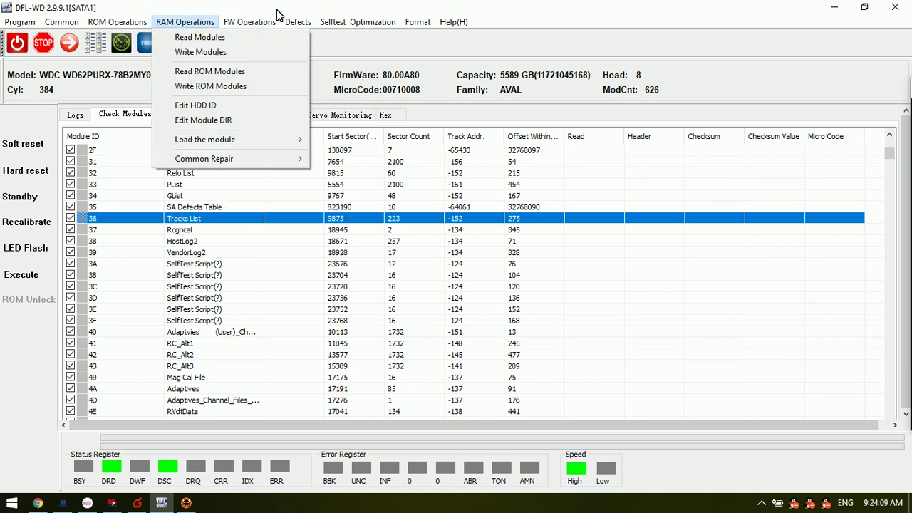
pyautogui.moveTo(267, 22)
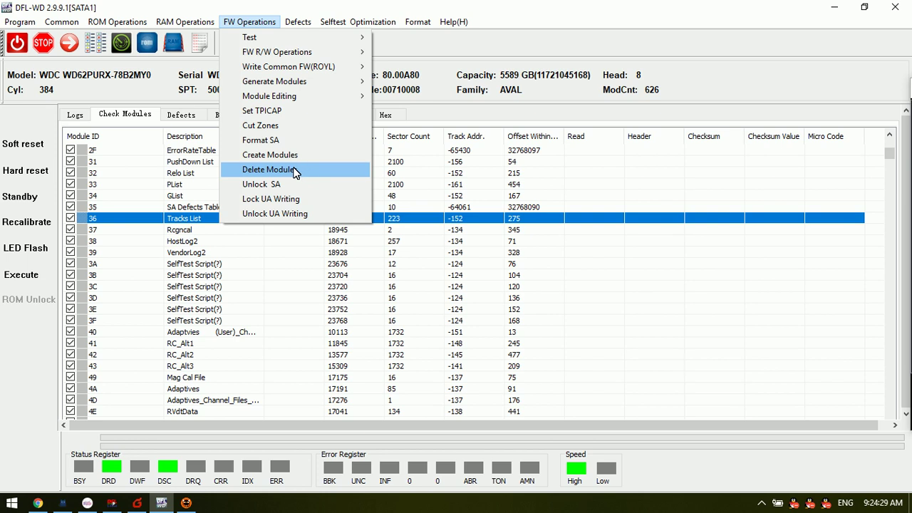
pyautogui.moveTo(301, 21)
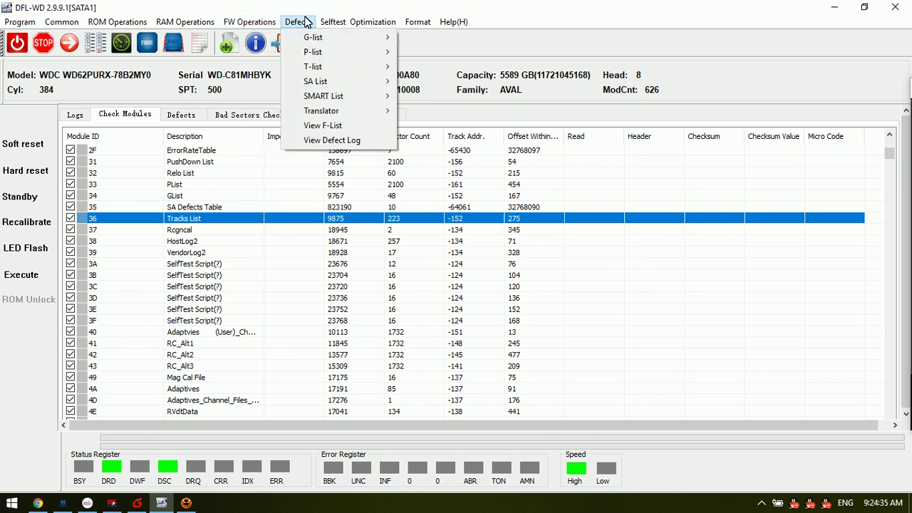
pyautogui.moveTo(324, 42)
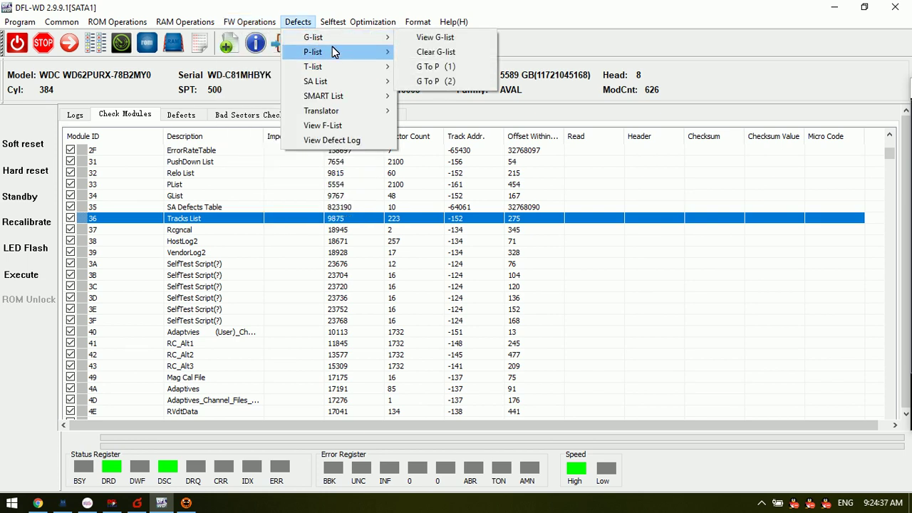
pyautogui.moveTo(339, 66)
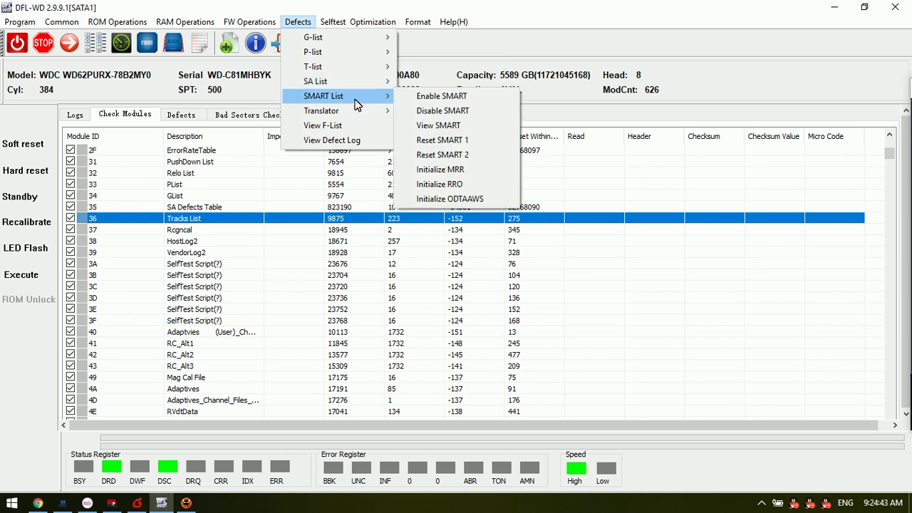
pyautogui.moveTo(358, 98)
pyautogui.moveTo(353, 114)
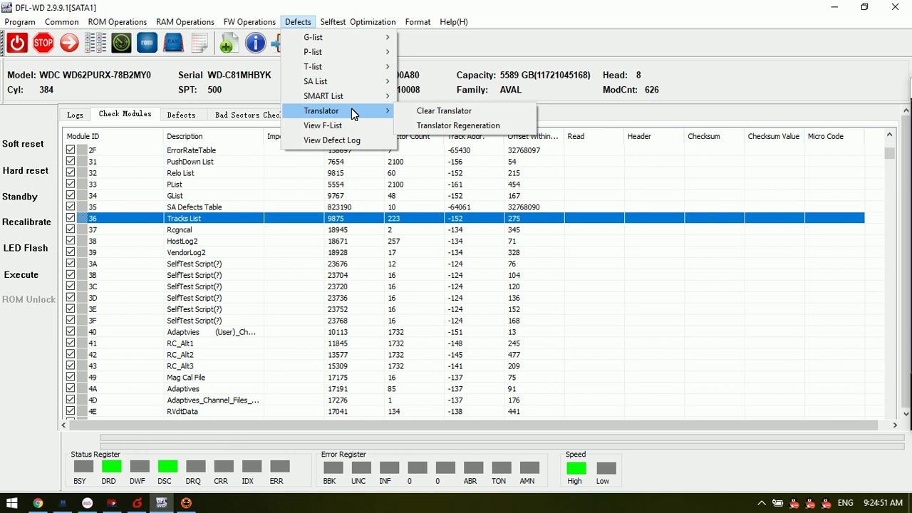
pyautogui.moveTo(359, 26)
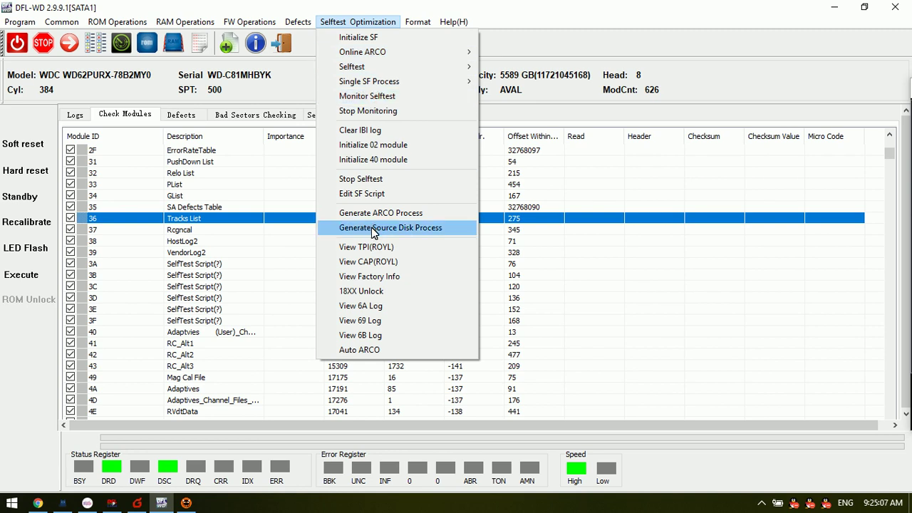
pyautogui.moveTo(375, 56)
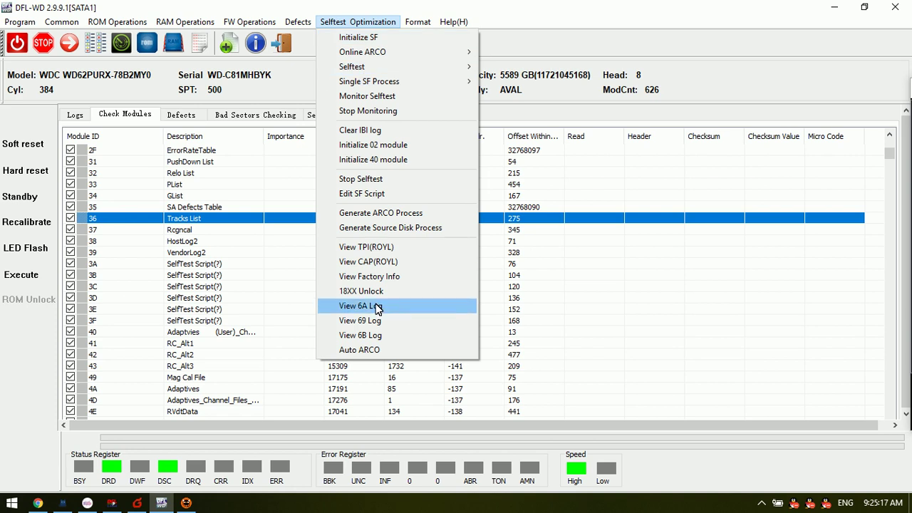
pyautogui.moveTo(389, 58)
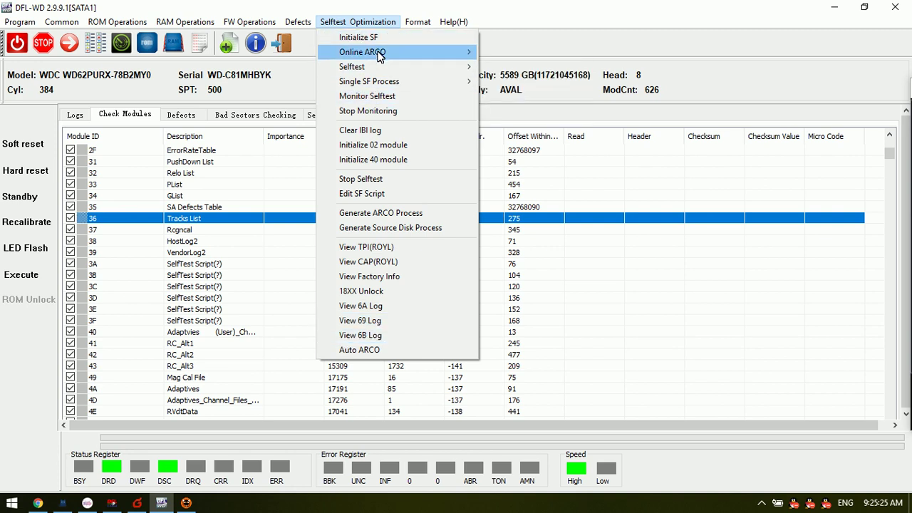
pyautogui.moveTo(417, 22)
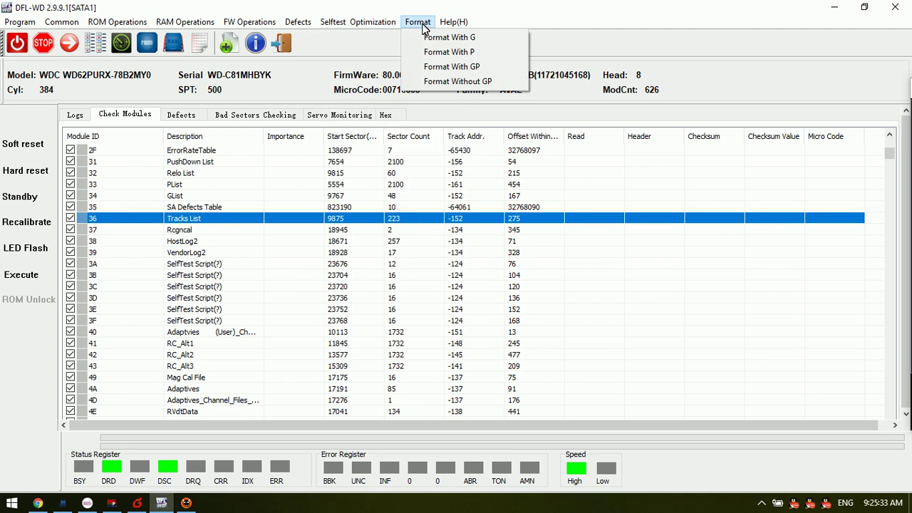
pyautogui.moveTo(389, 29)
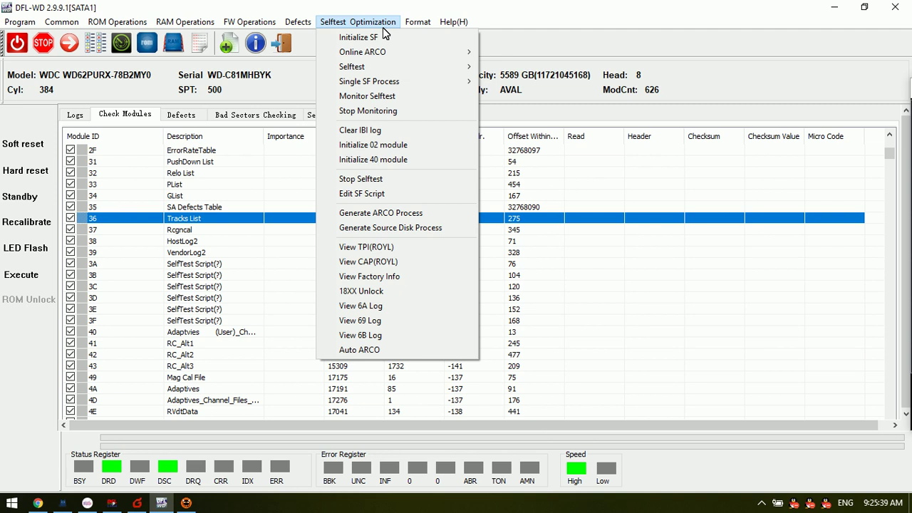
pyautogui.click(314, 67)
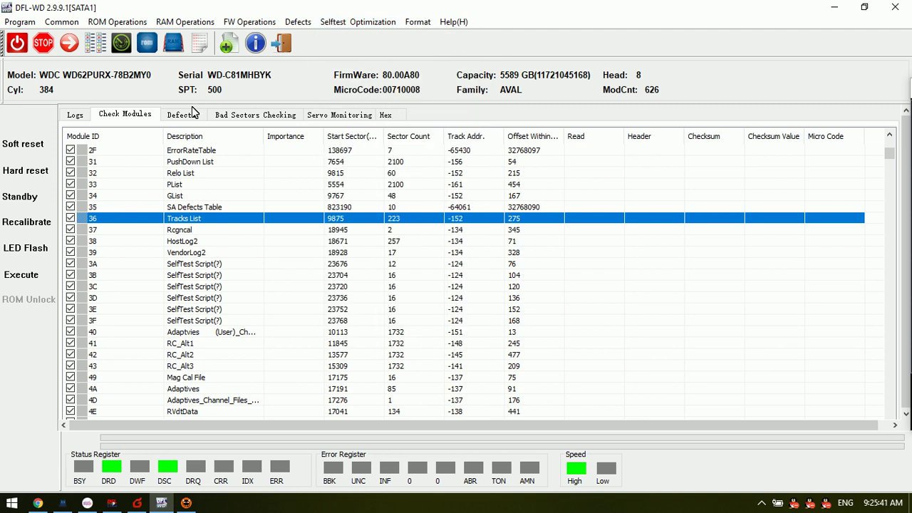
# Step: Look through the hex, servo monitoring, bad sector and defects views, and review the module read entries in the log
pyautogui.click(384, 116)
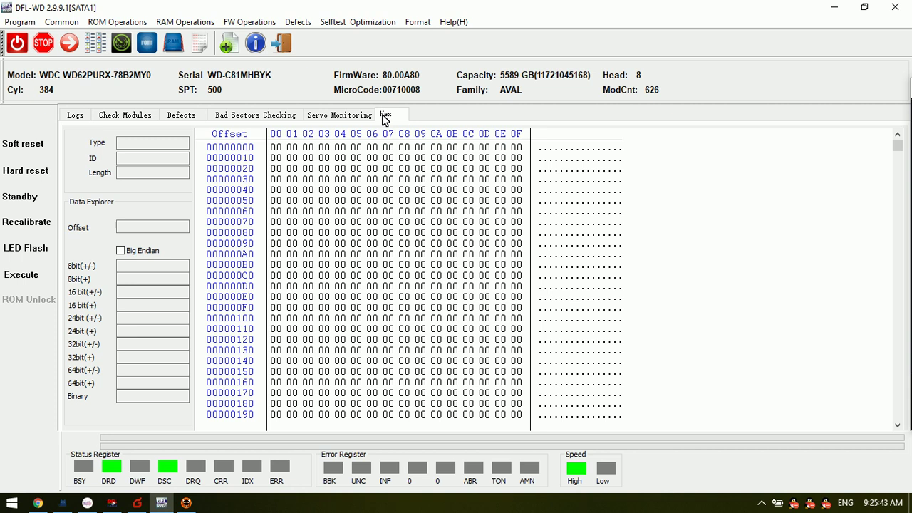
pyautogui.click(346, 116)
pyautogui.click(277, 117)
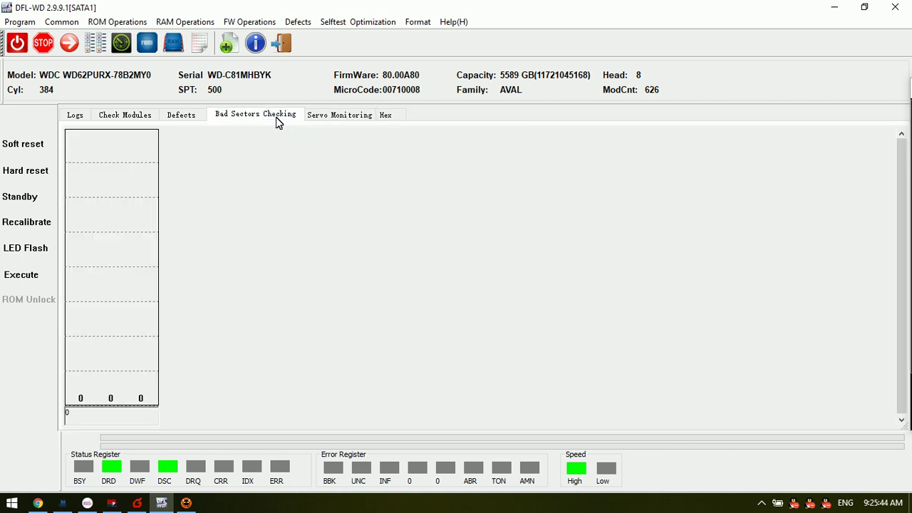
pyautogui.click(182, 117)
pyautogui.click(128, 117)
pyautogui.click(78, 117)
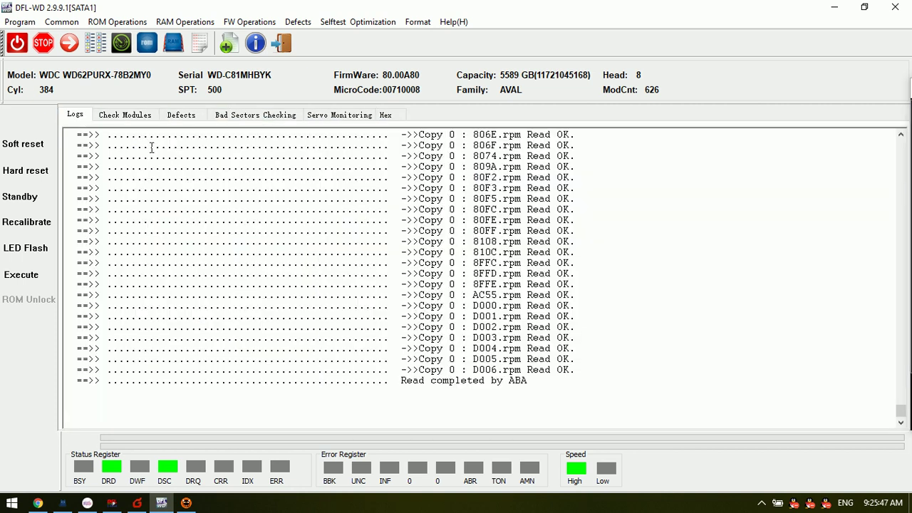
pyautogui.scroll(10, 342, 195)
pyautogui.scroll(15, 342, 200)
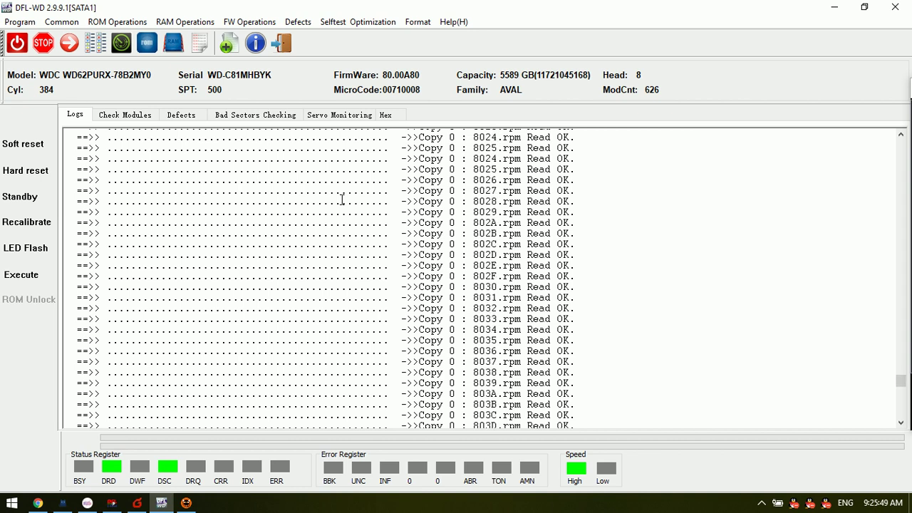
pyautogui.click(107, 22)
pyautogui.click(359, 221)
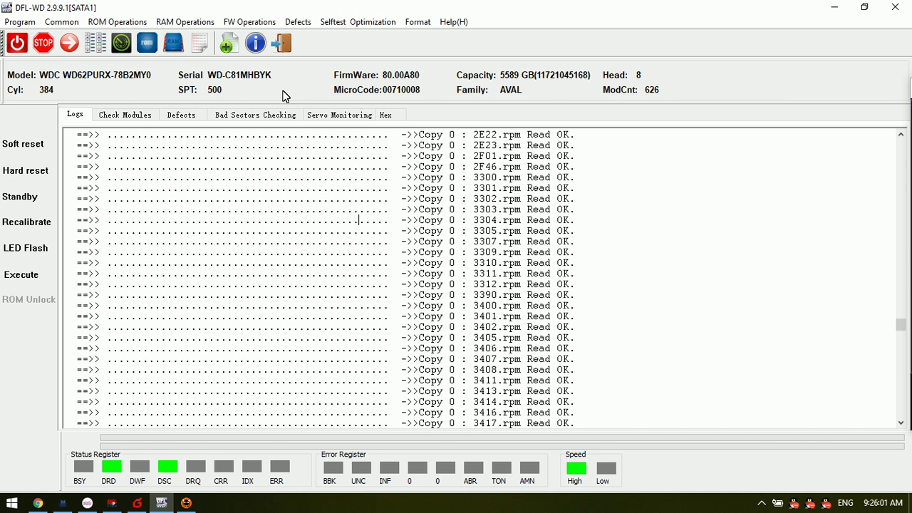
# Step: Select module 23 (DRM Proto S.M.A.R.T) and view its editing and writing options without applying any, and return to the start of the module list
pyautogui.click(126, 114)
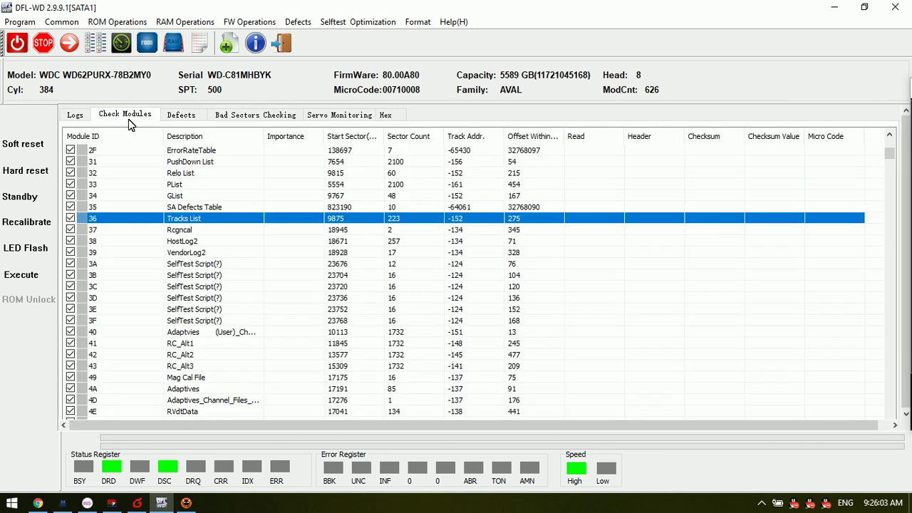
pyautogui.scroll(4, 118, 163)
pyautogui.rightClick(127, 179)
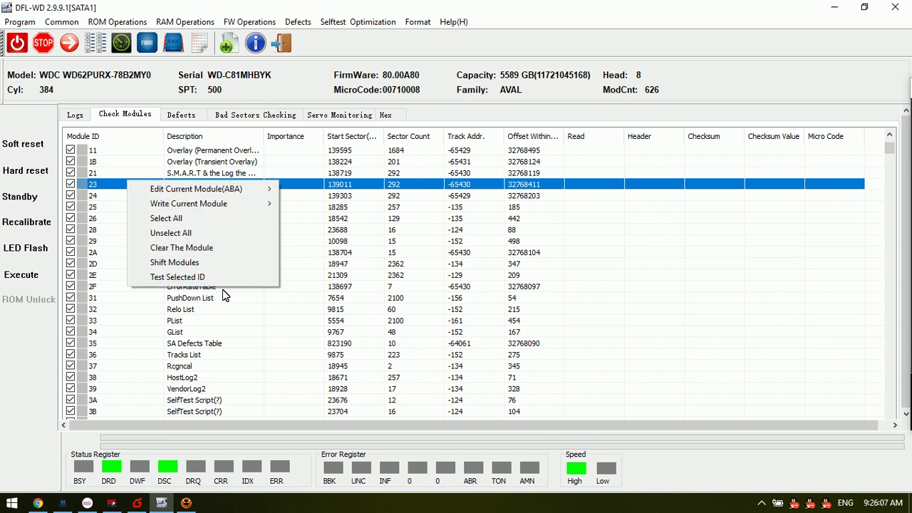
pyautogui.moveTo(219, 196)
pyautogui.click(496, 96)
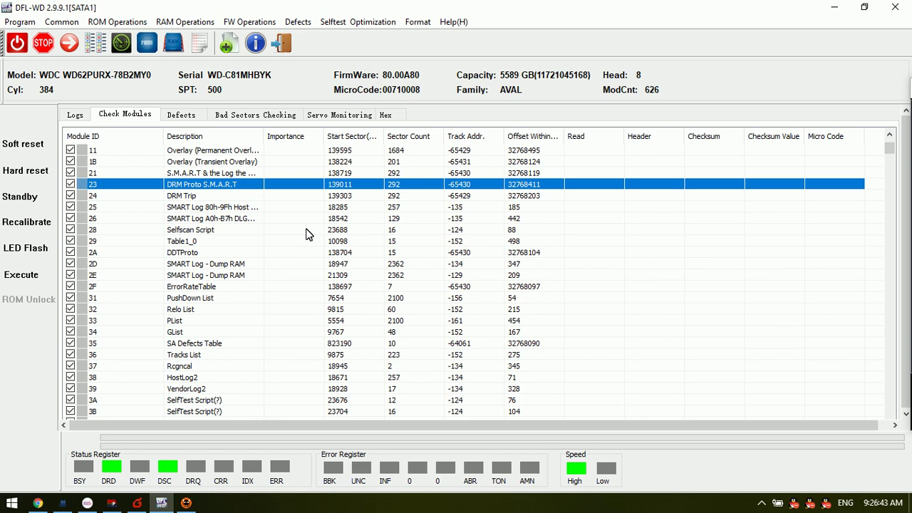
pyautogui.scroll(2, 308, 235)
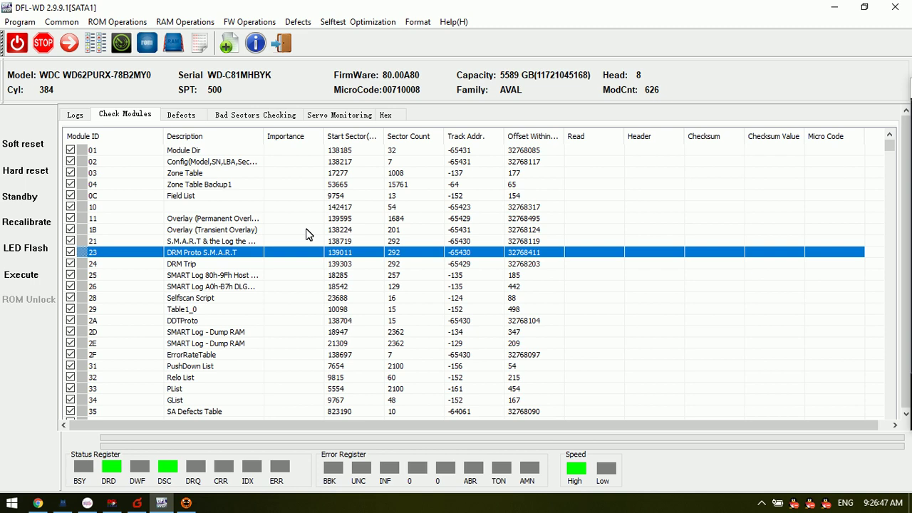